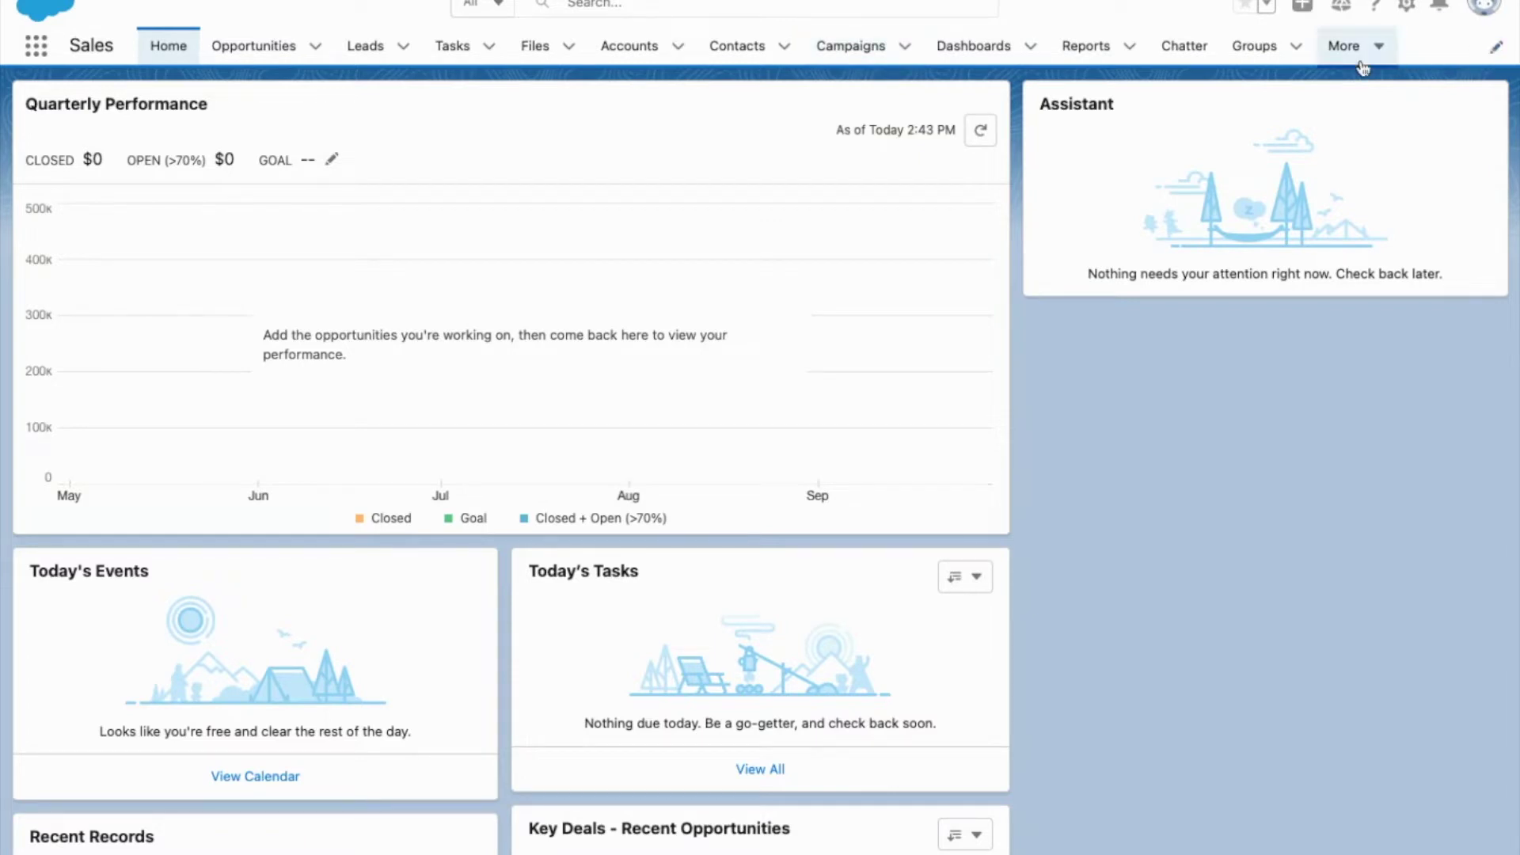
Open the Products list by searching 'produc' in the App Launcher.
left_click(37, 47)
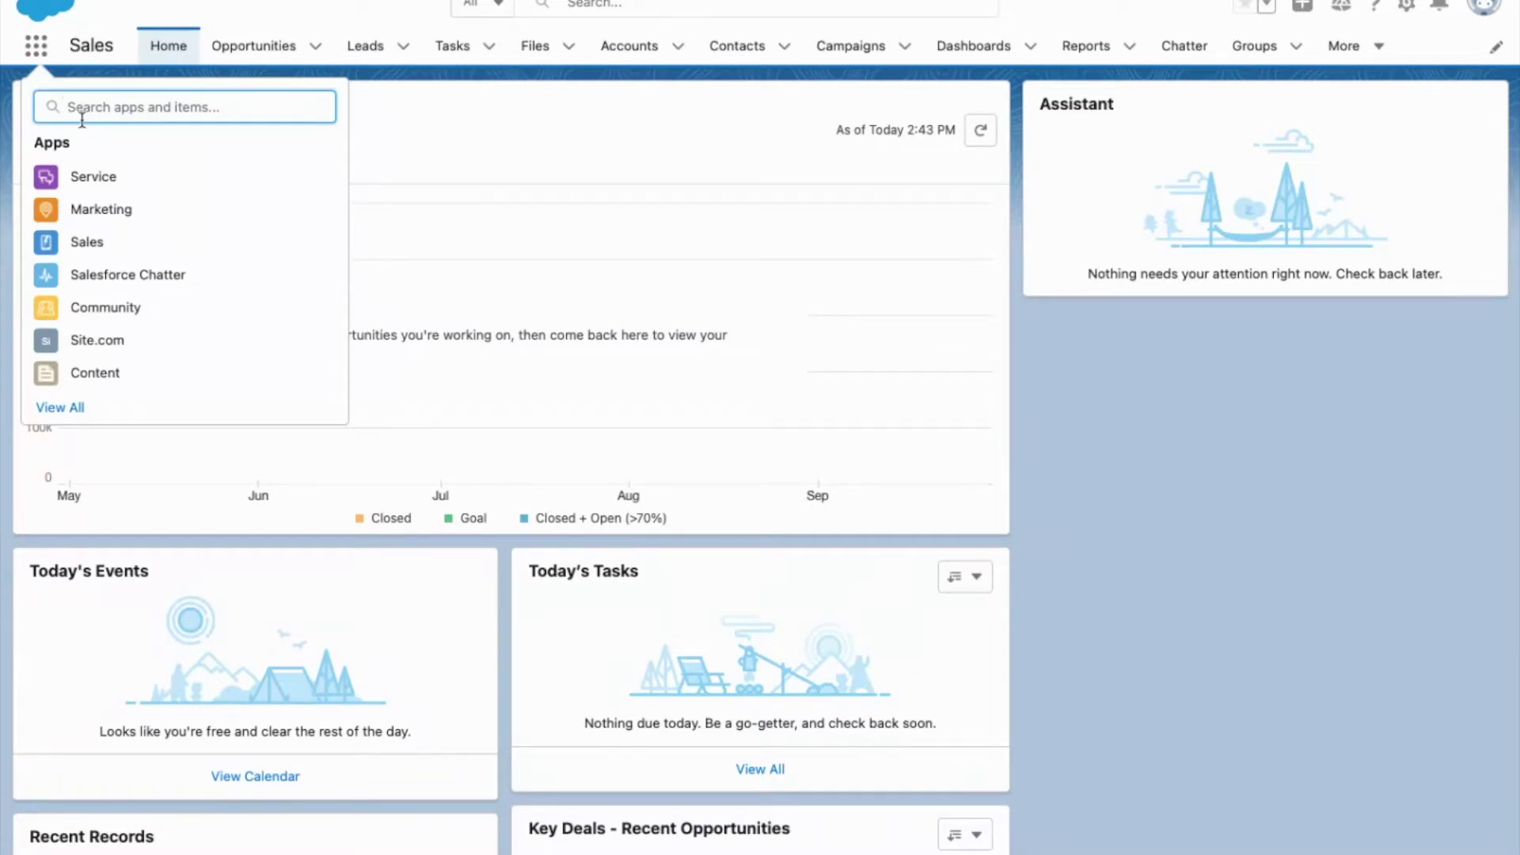
type("produc")
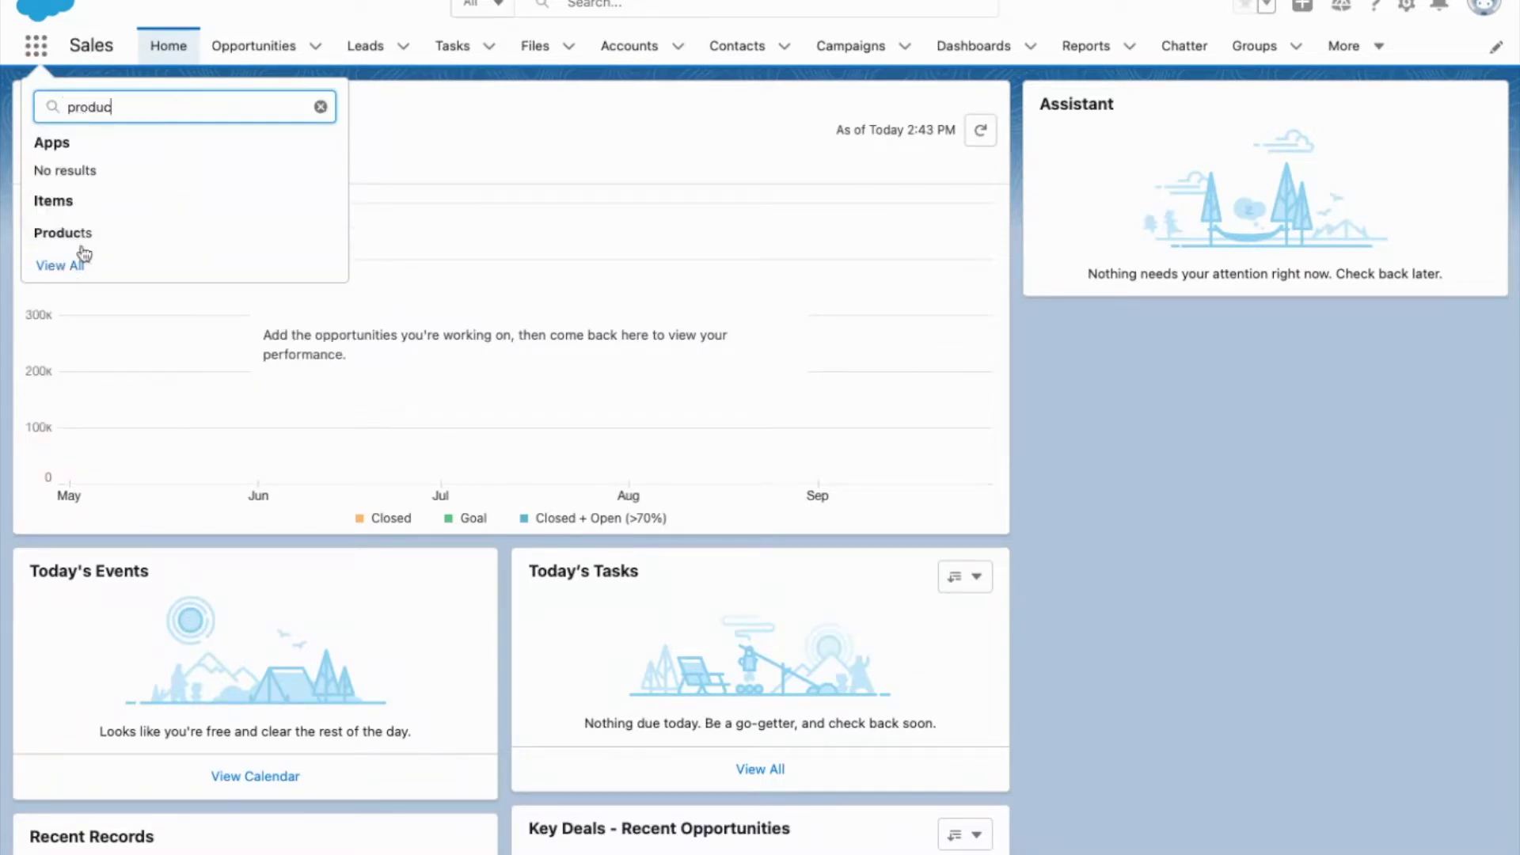
left_click(90, 235)
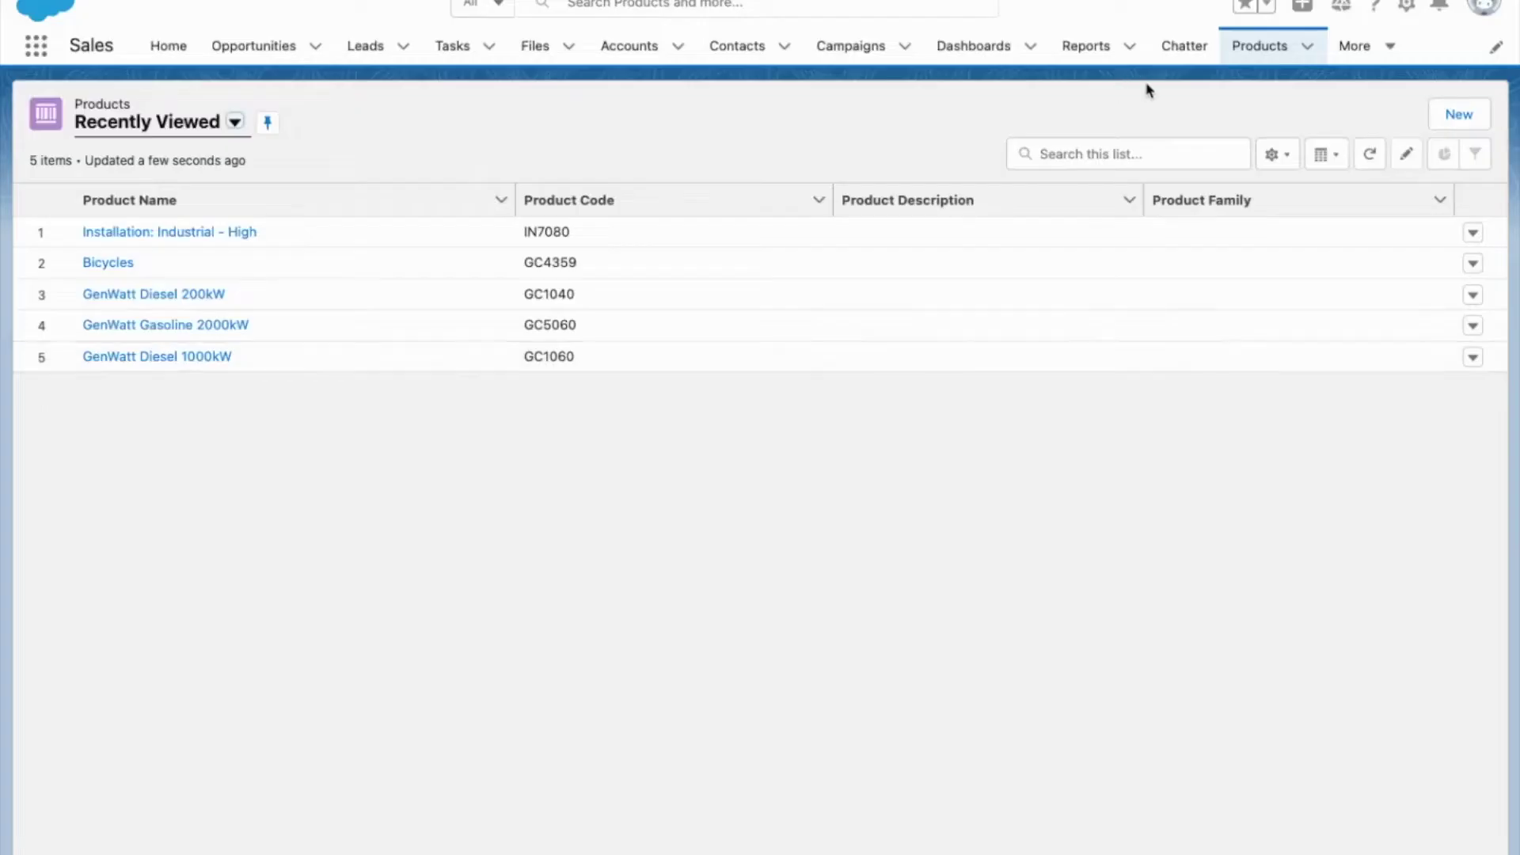
Create and save an active product named Solar, leaving Product Family unset.
left_click(1463, 119)
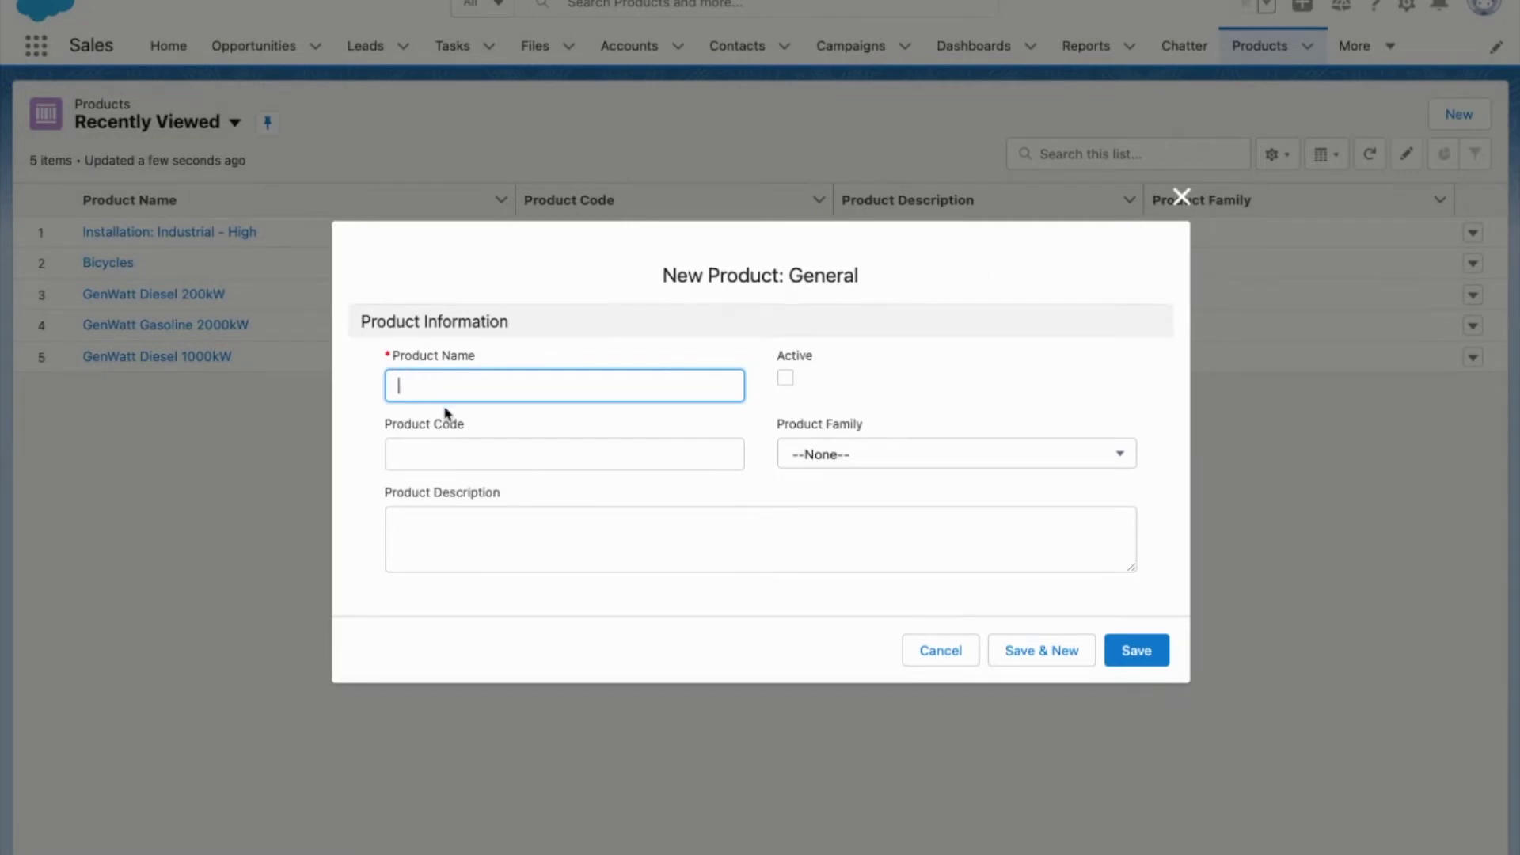
type("Solar")
left_click(788, 379)
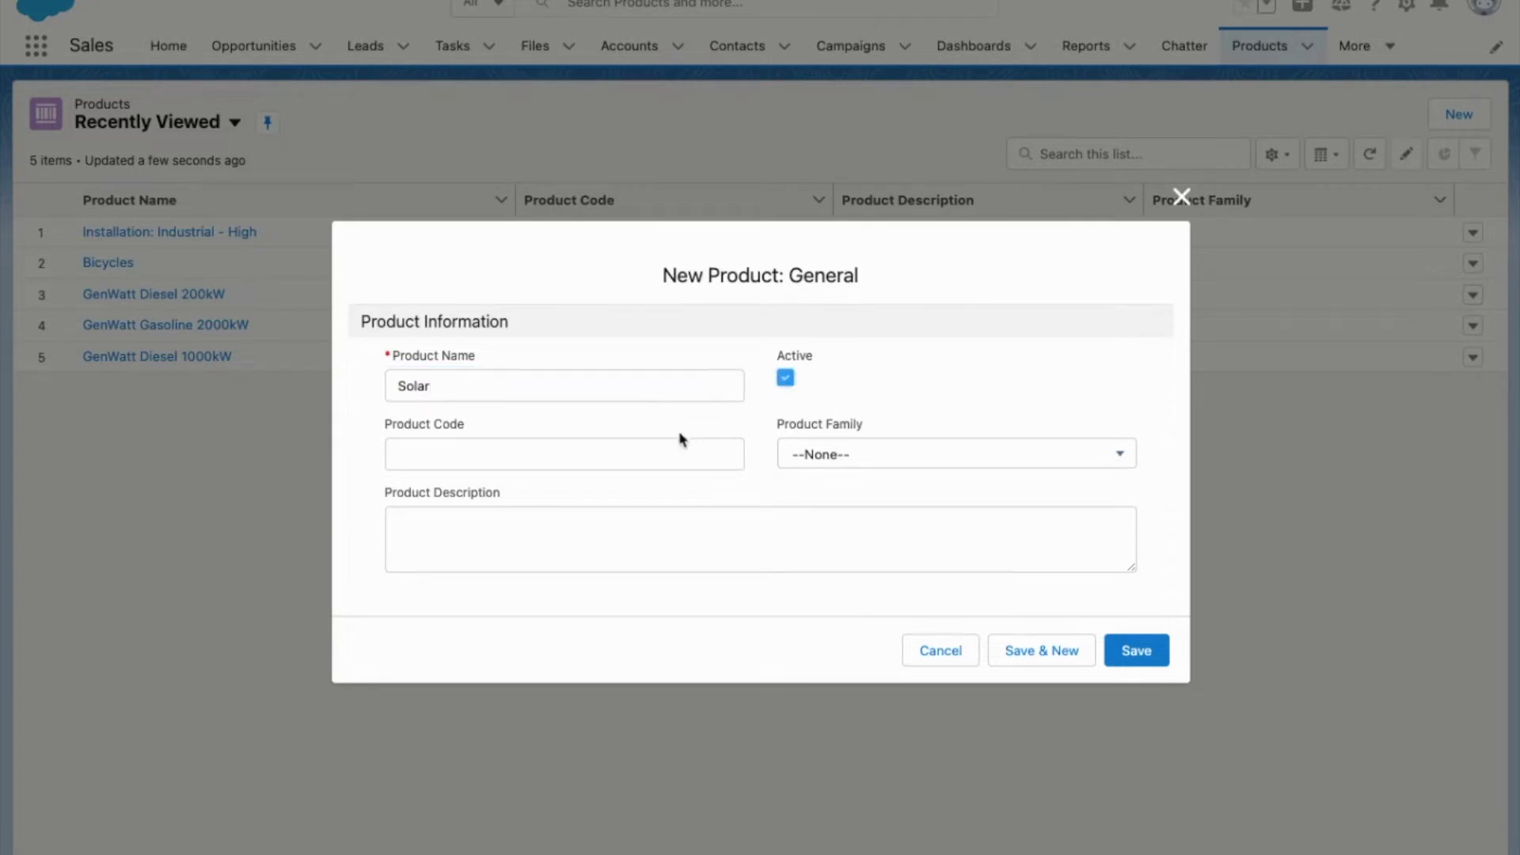
left_click(825, 447)
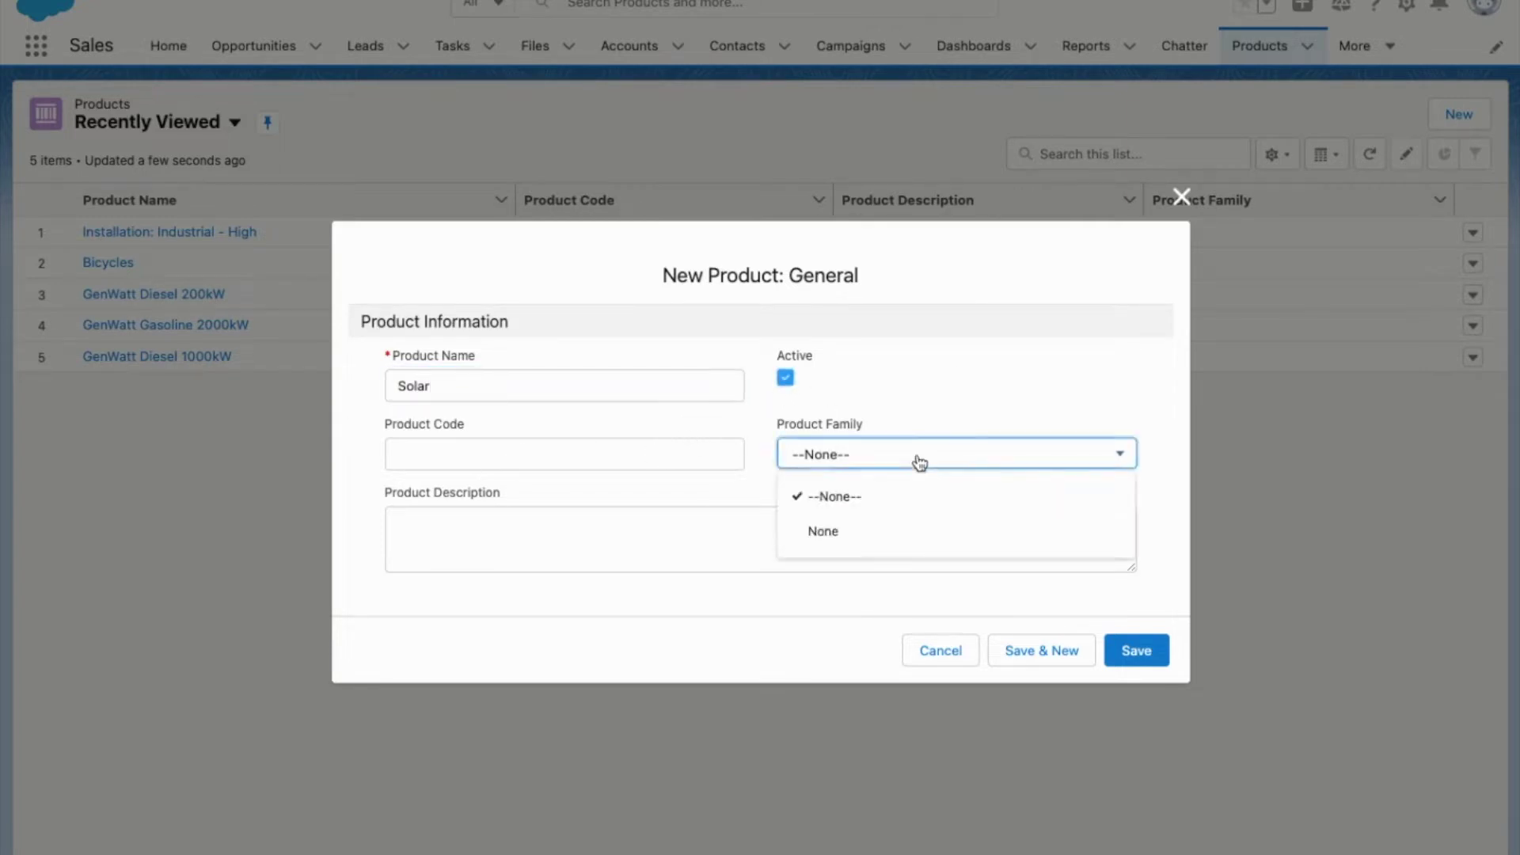
left_click(907, 401)
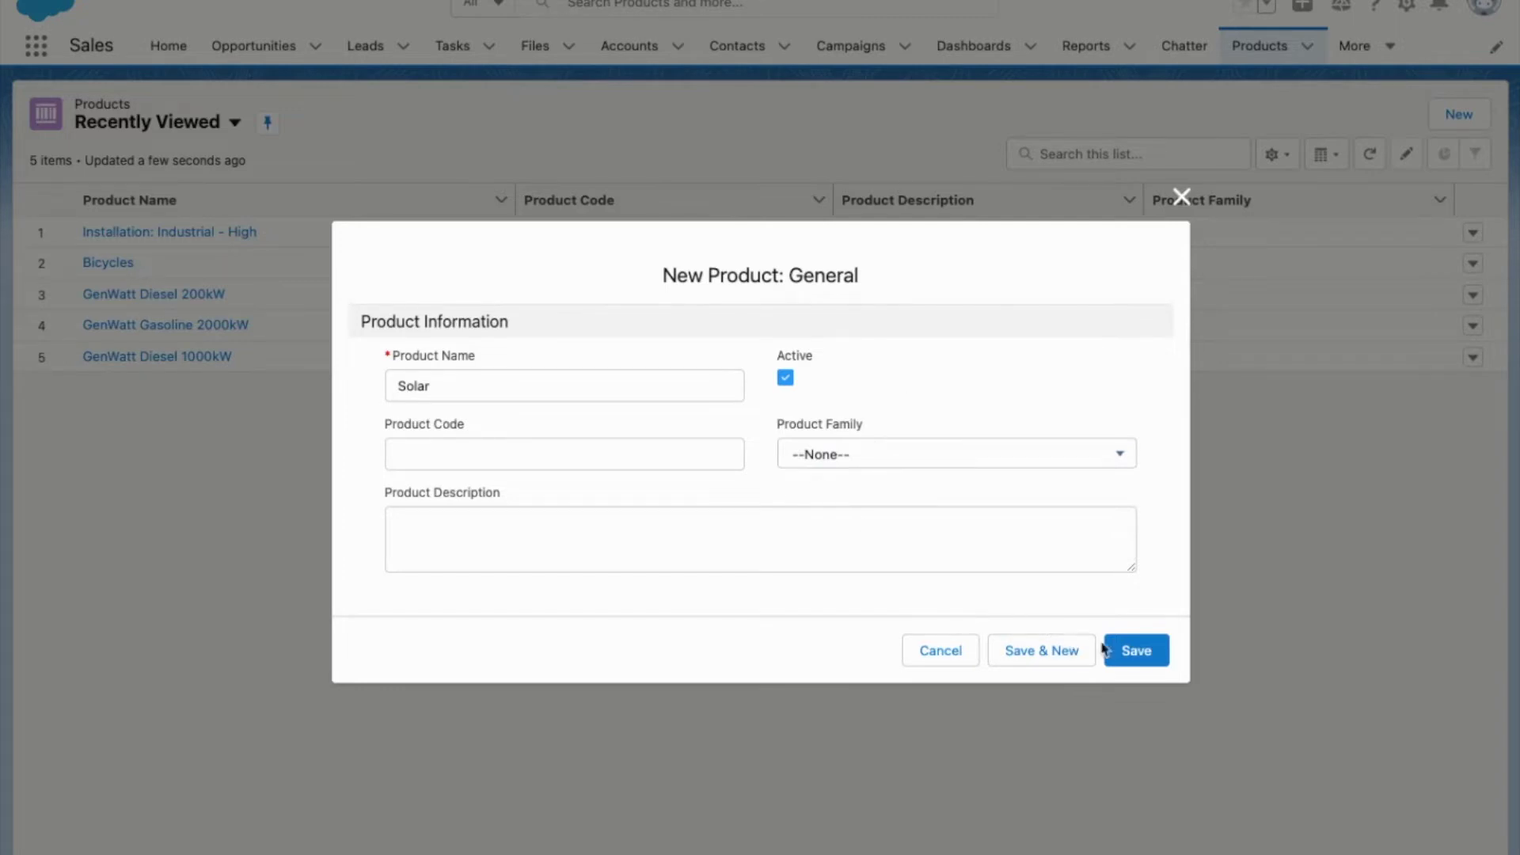
left_click(1136, 651)
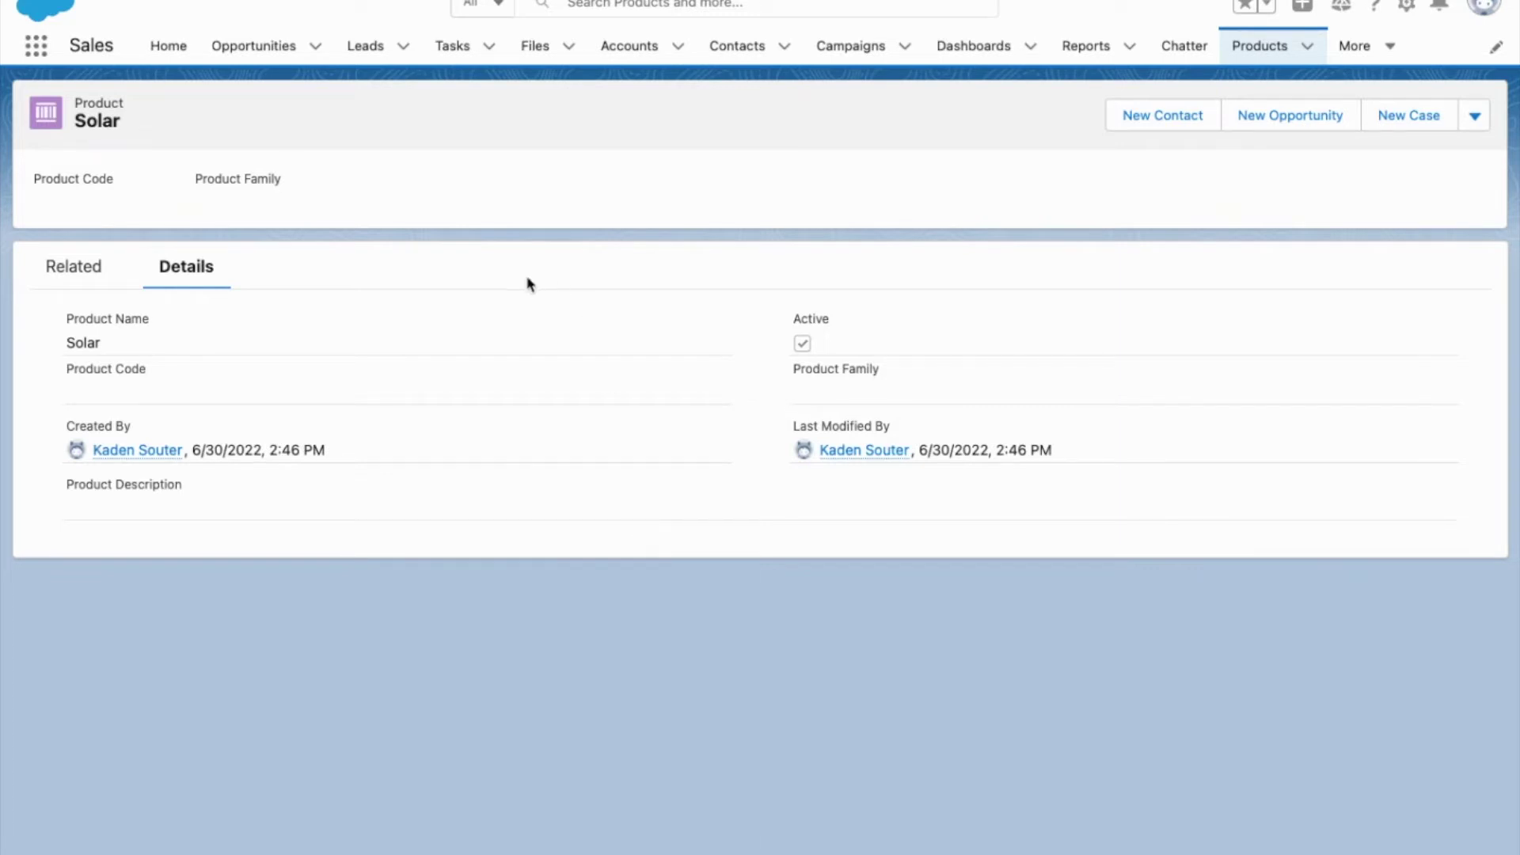
Show Solar's related records, which list Price Books (0).
left_click(92, 267)
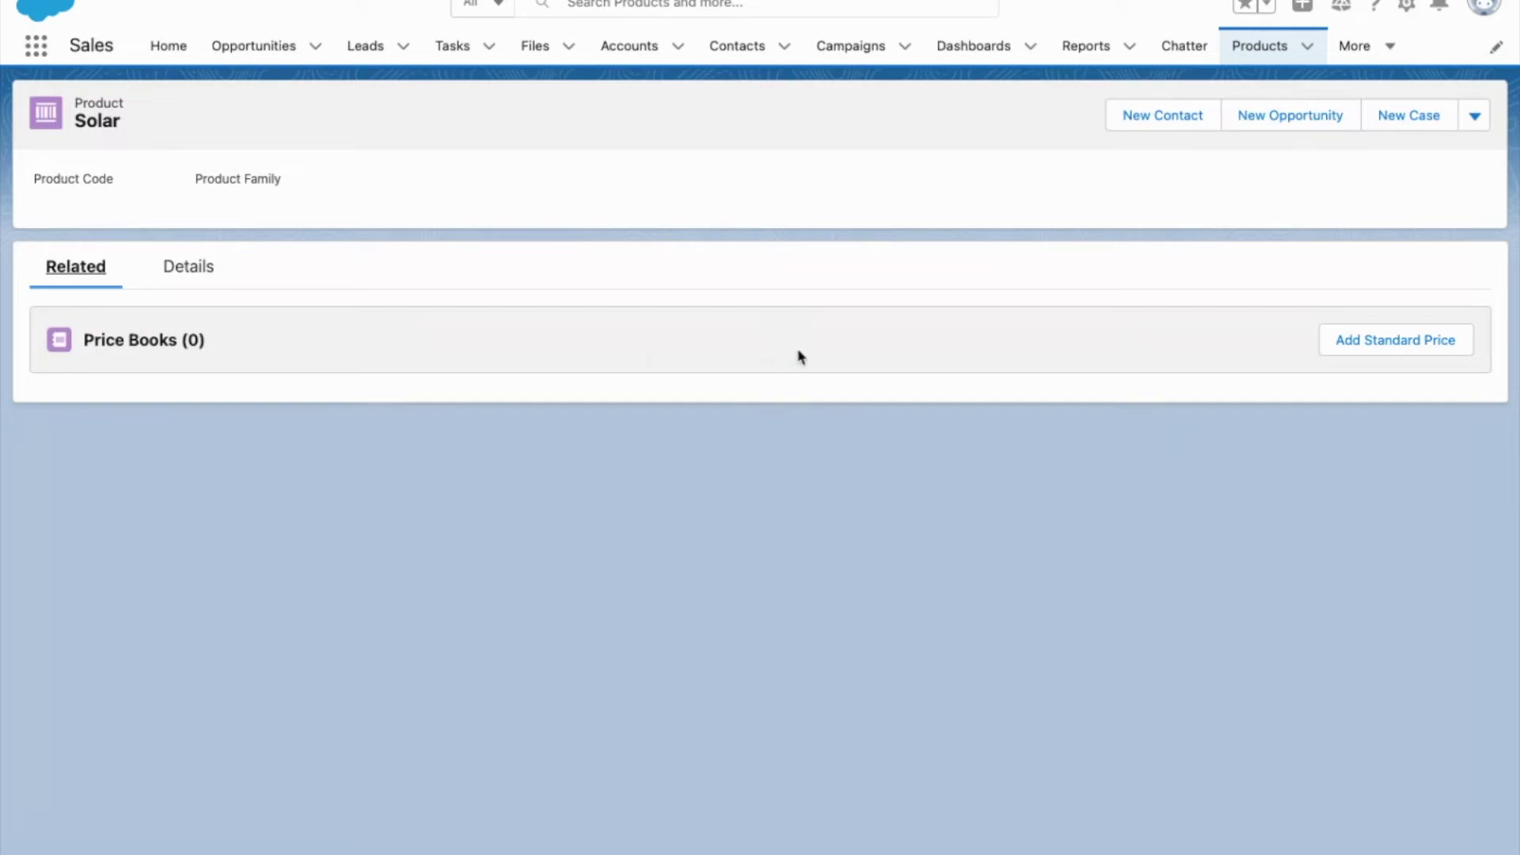
Add a Standard Price Book entry for Solar at list price 25,000, then check Details and return to Related.
left_click(1426, 350)
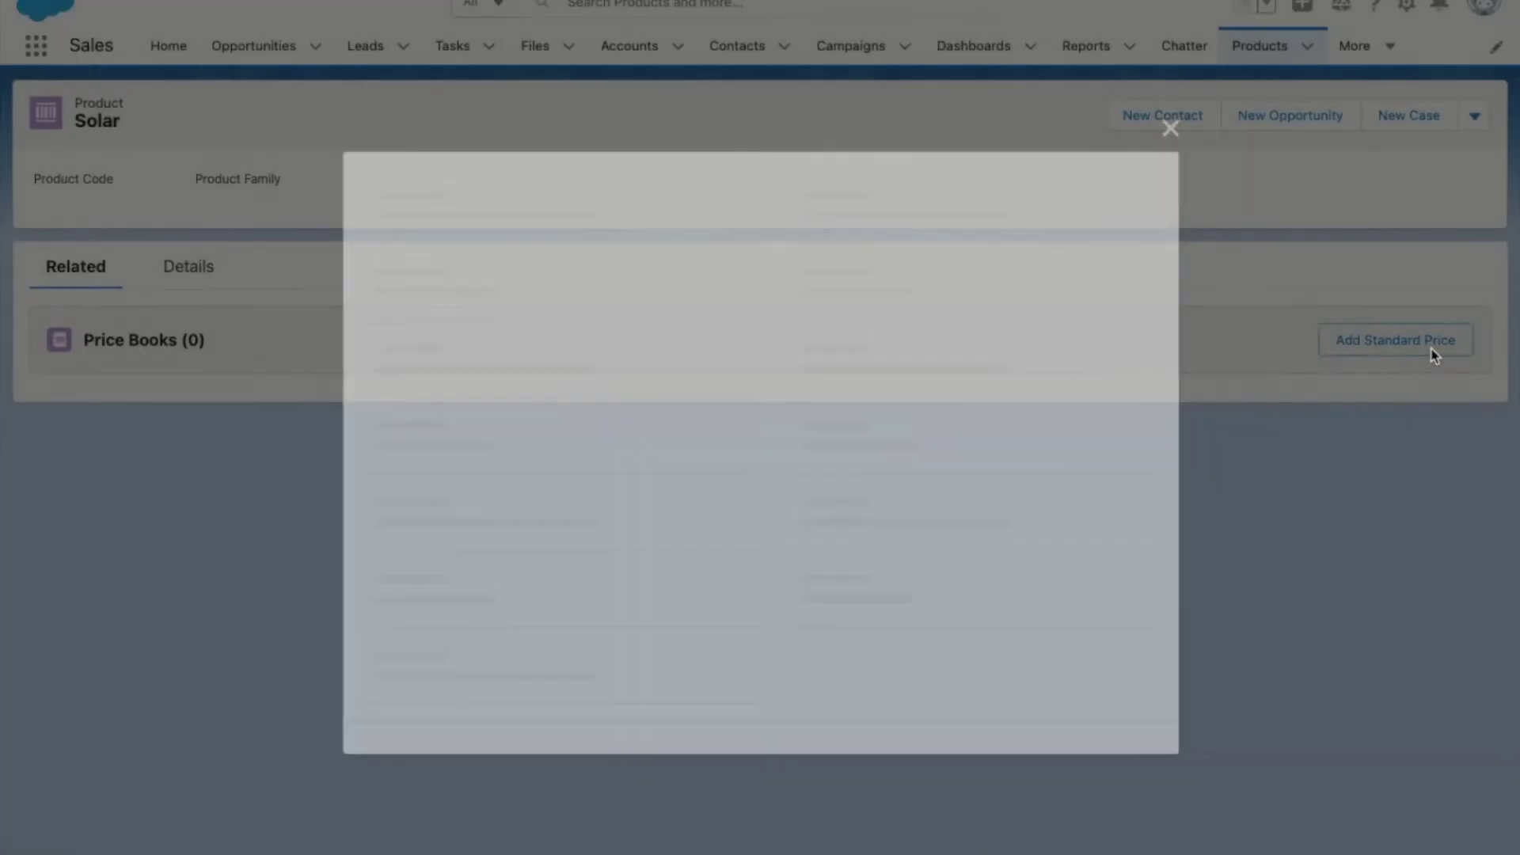
left_click(460, 506)
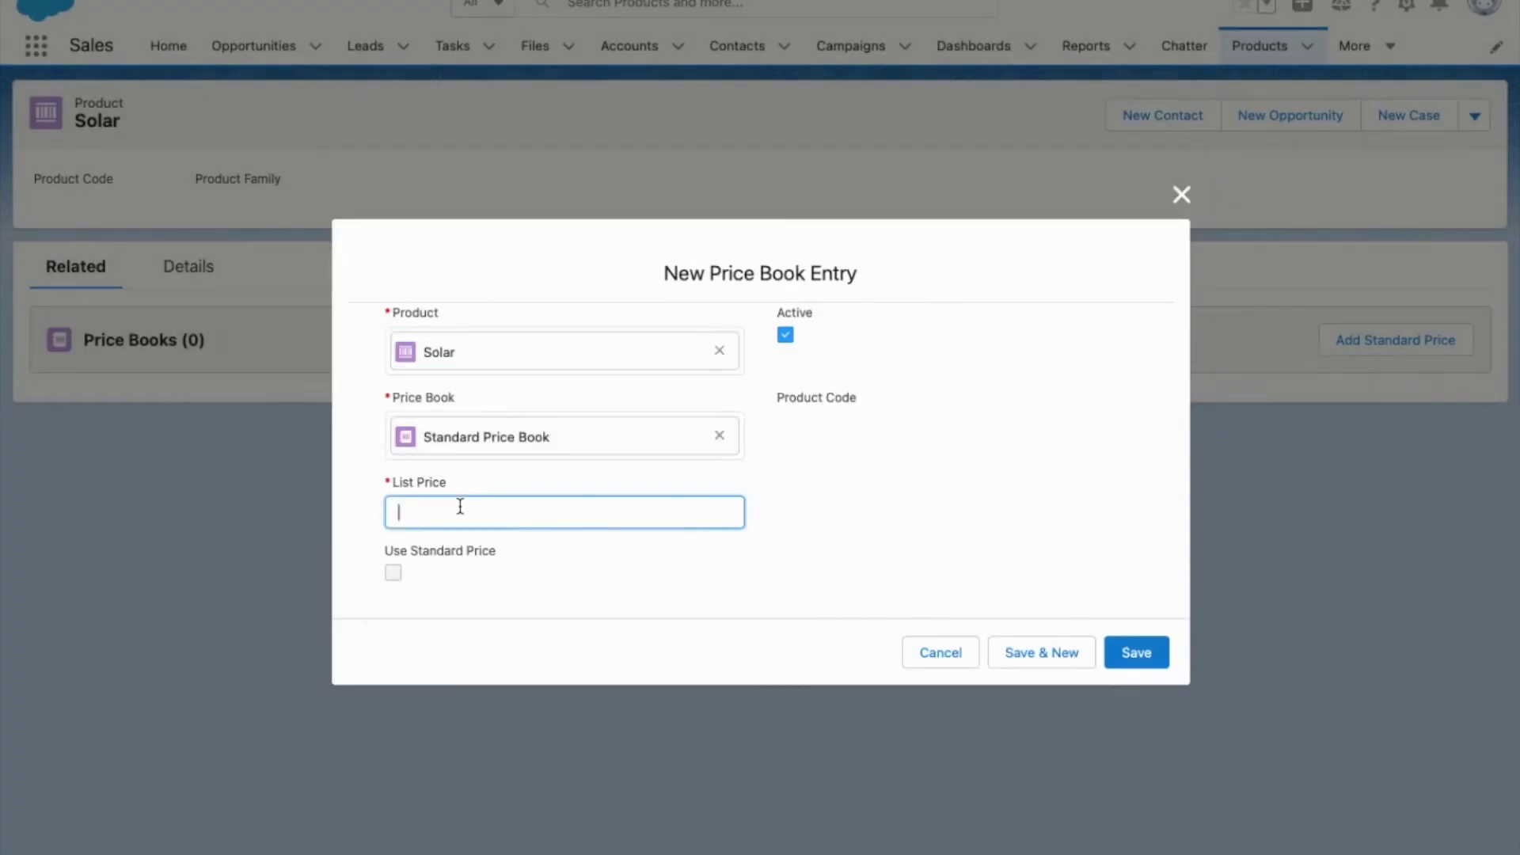
type("25,000")
left_click(556, 573)
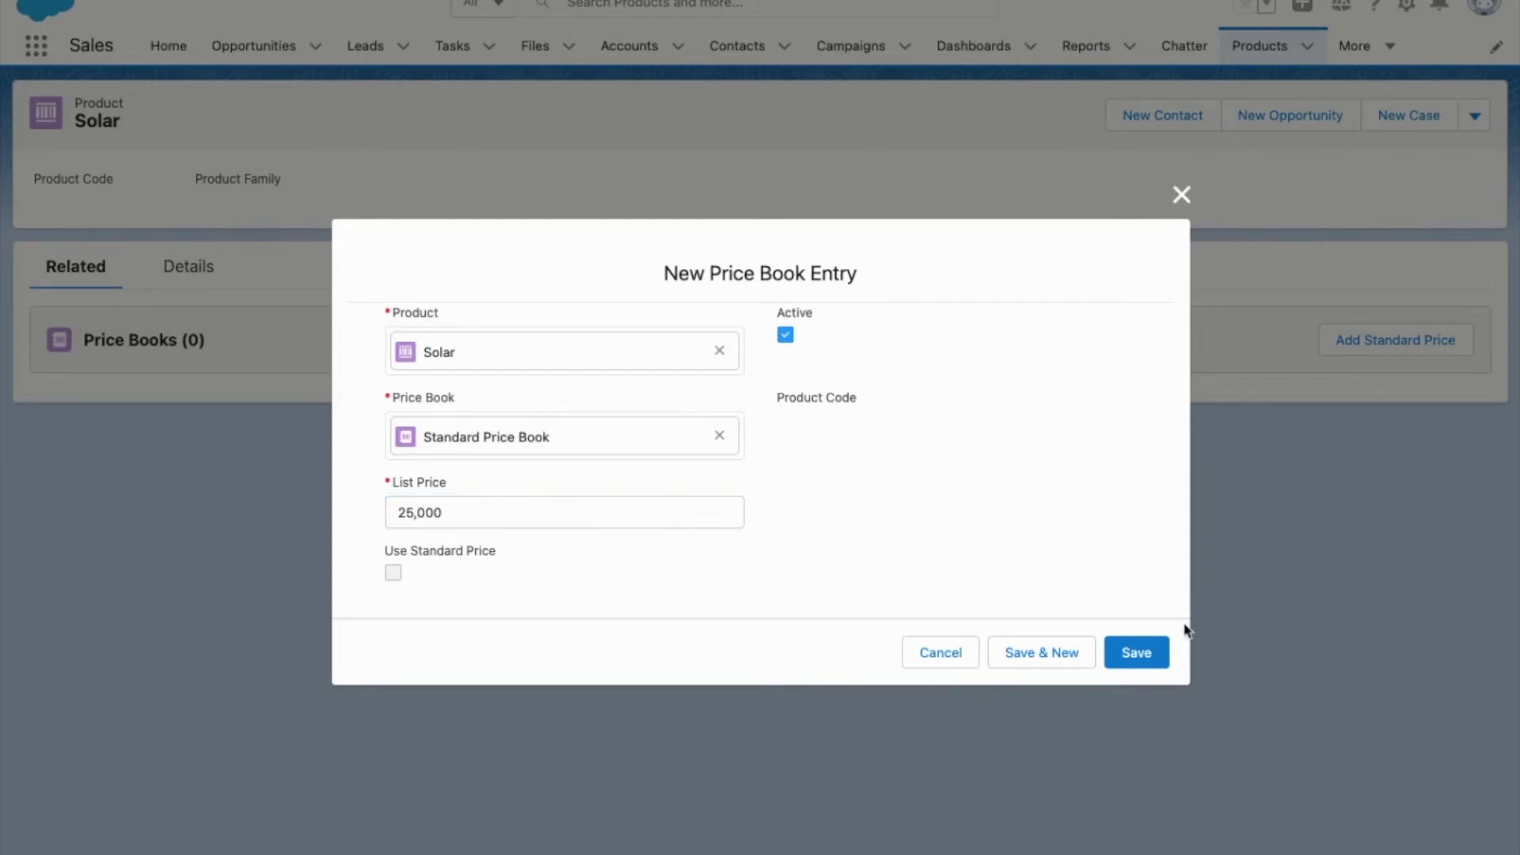
left_click(1140, 657)
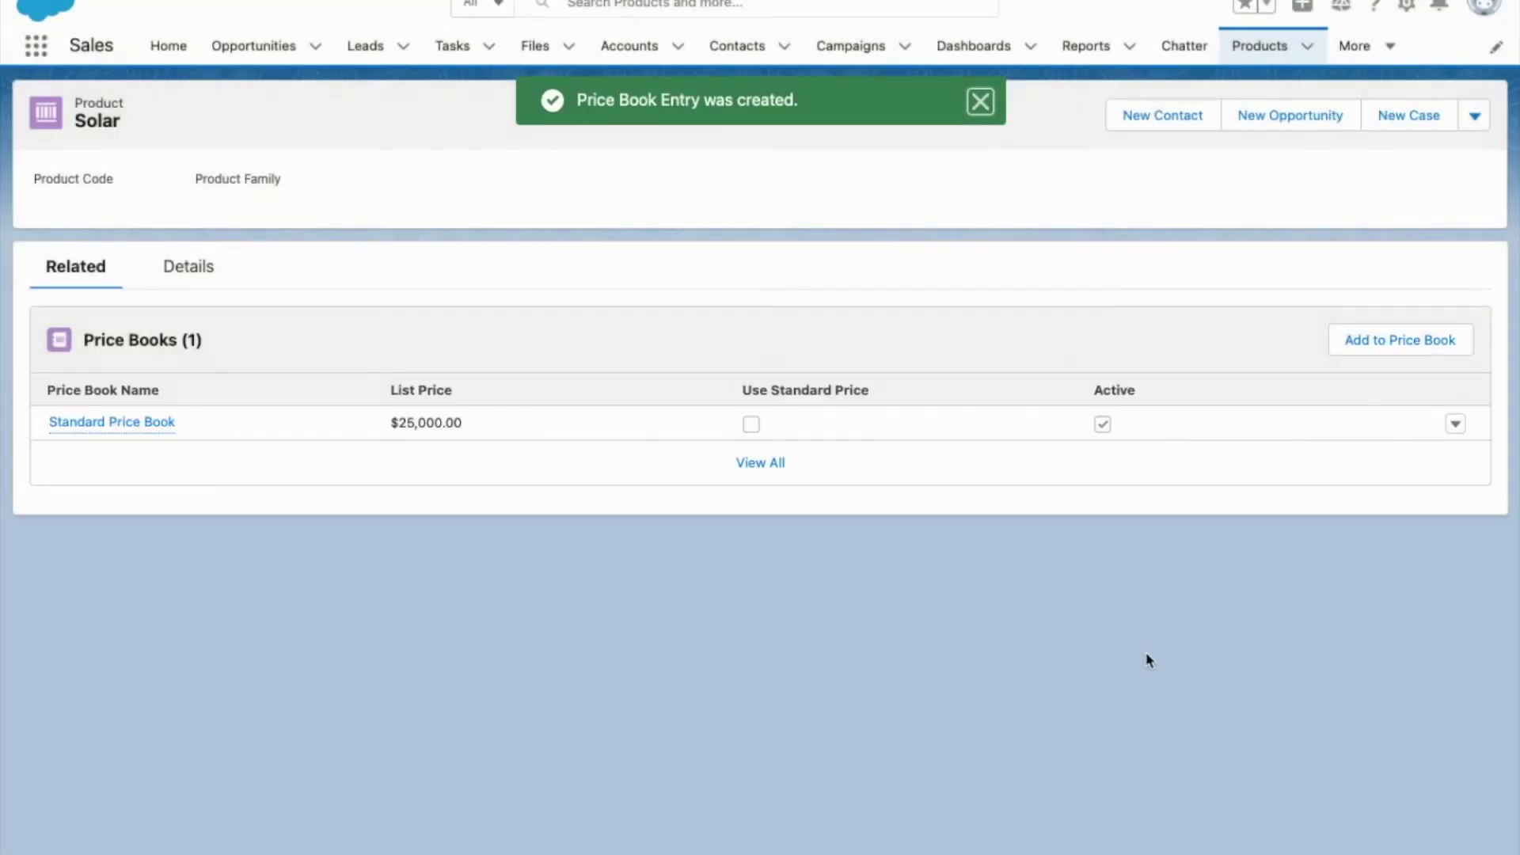
left_click(187, 271)
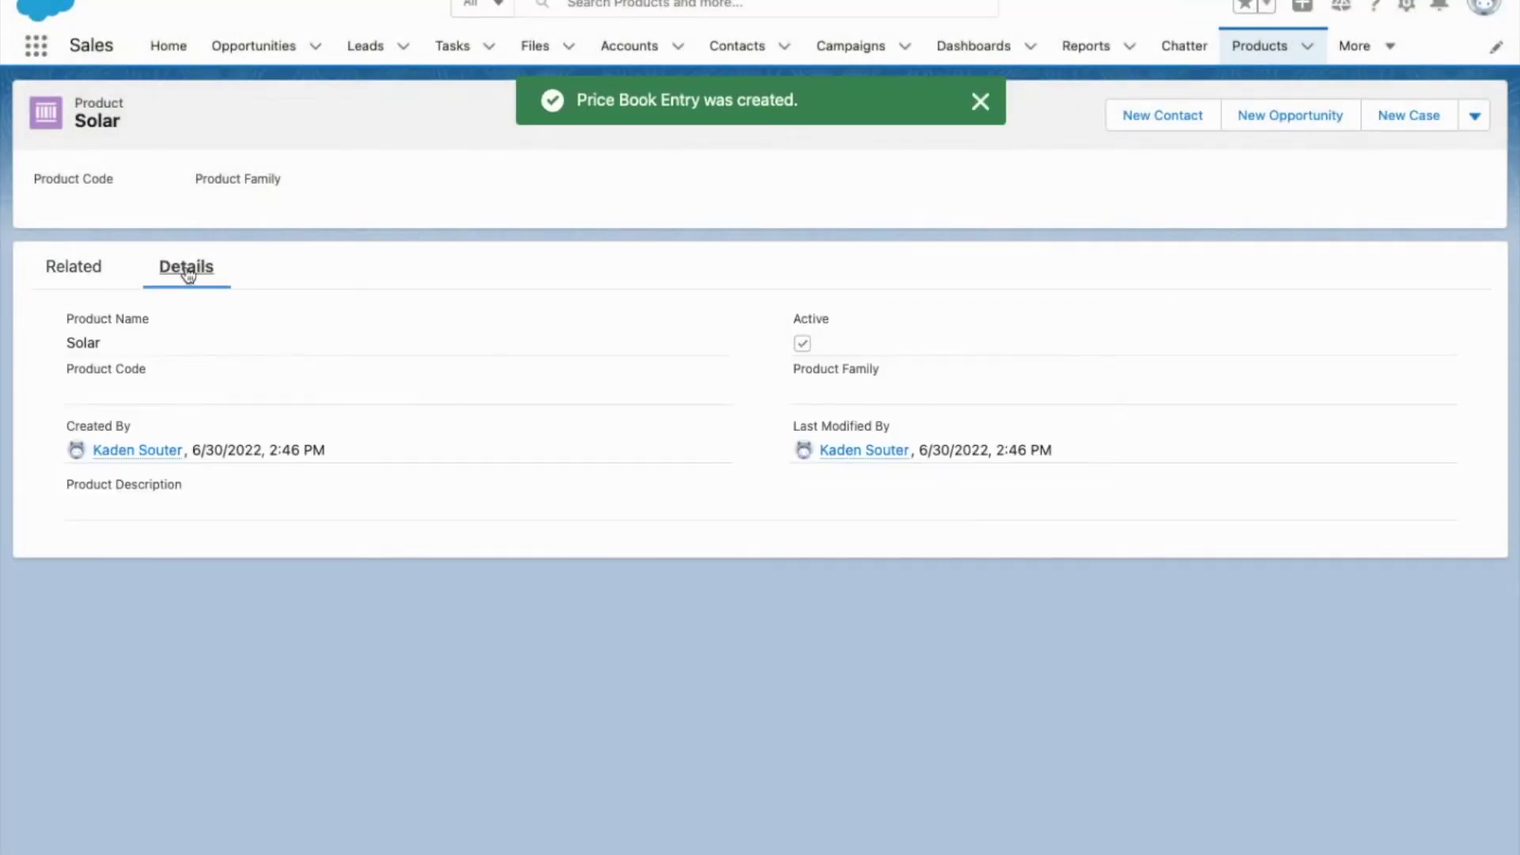
left_click(85, 272)
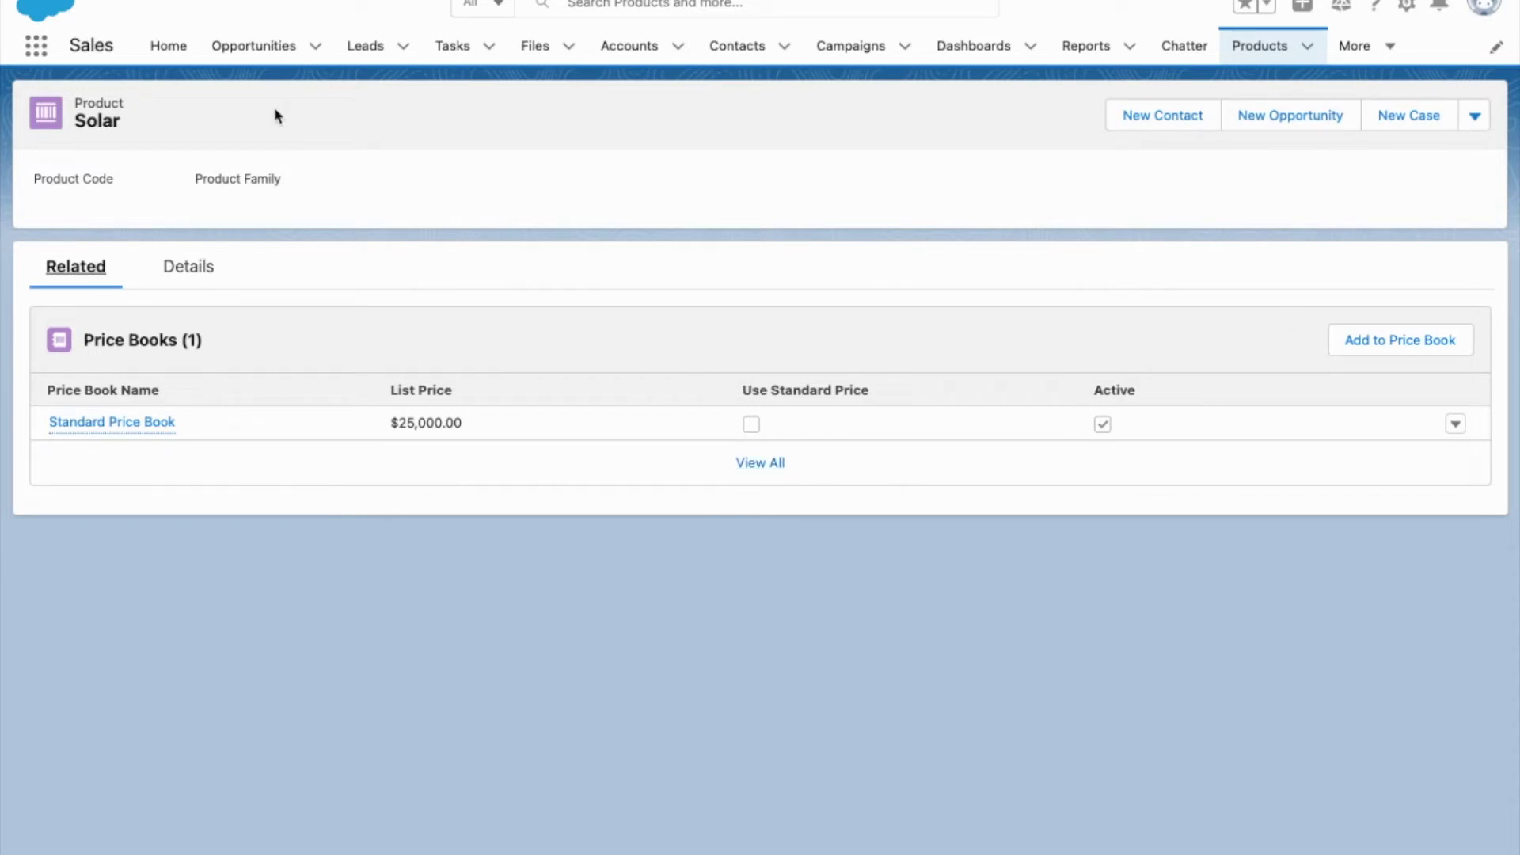
Open the Price Books list by searching 'price book' in the App Launcher.
left_click(36, 45)
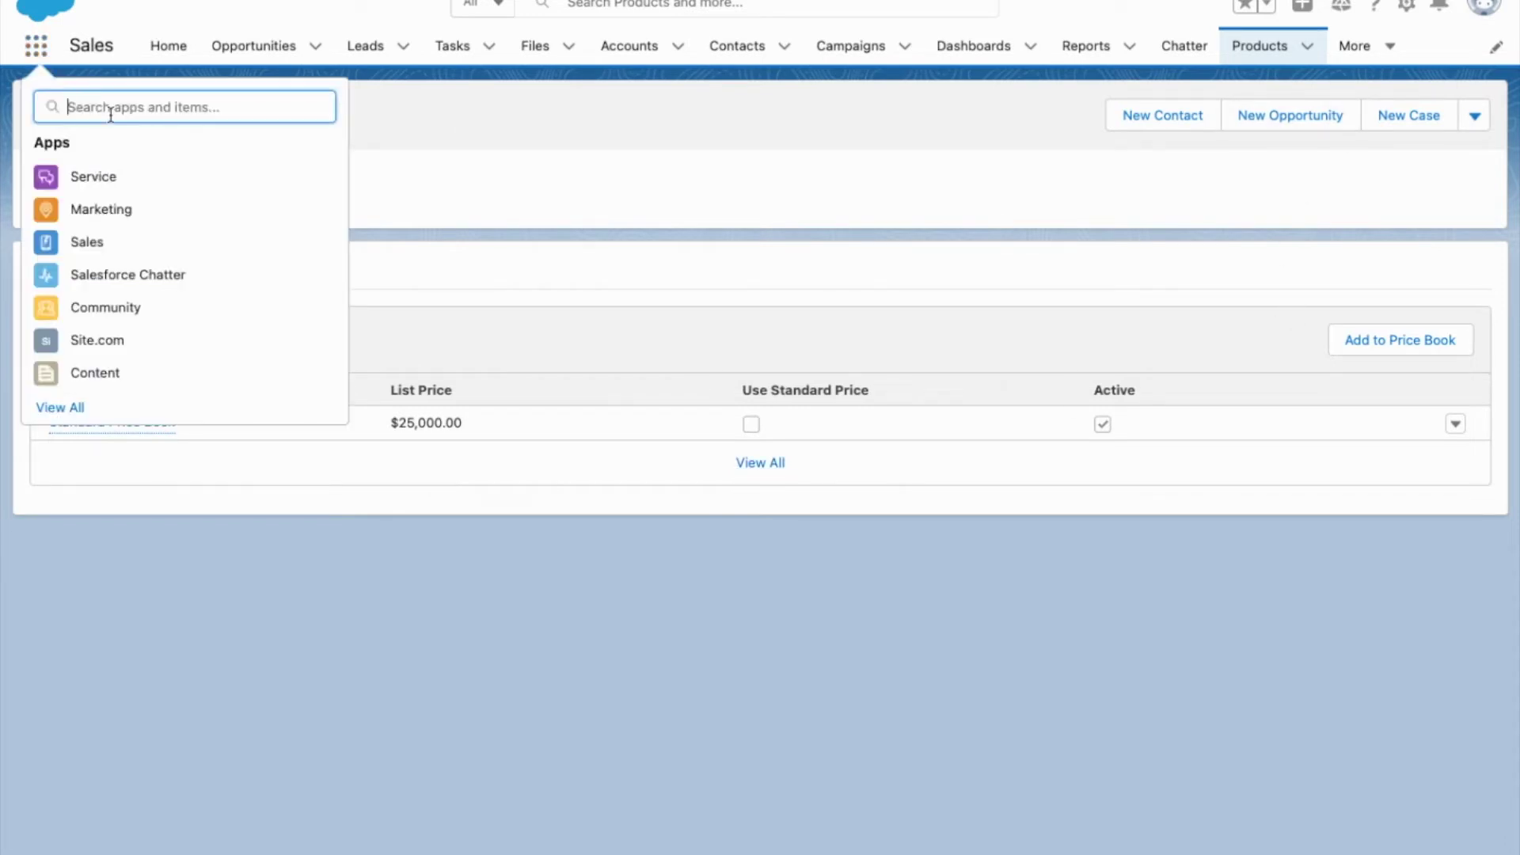
type("price bo")
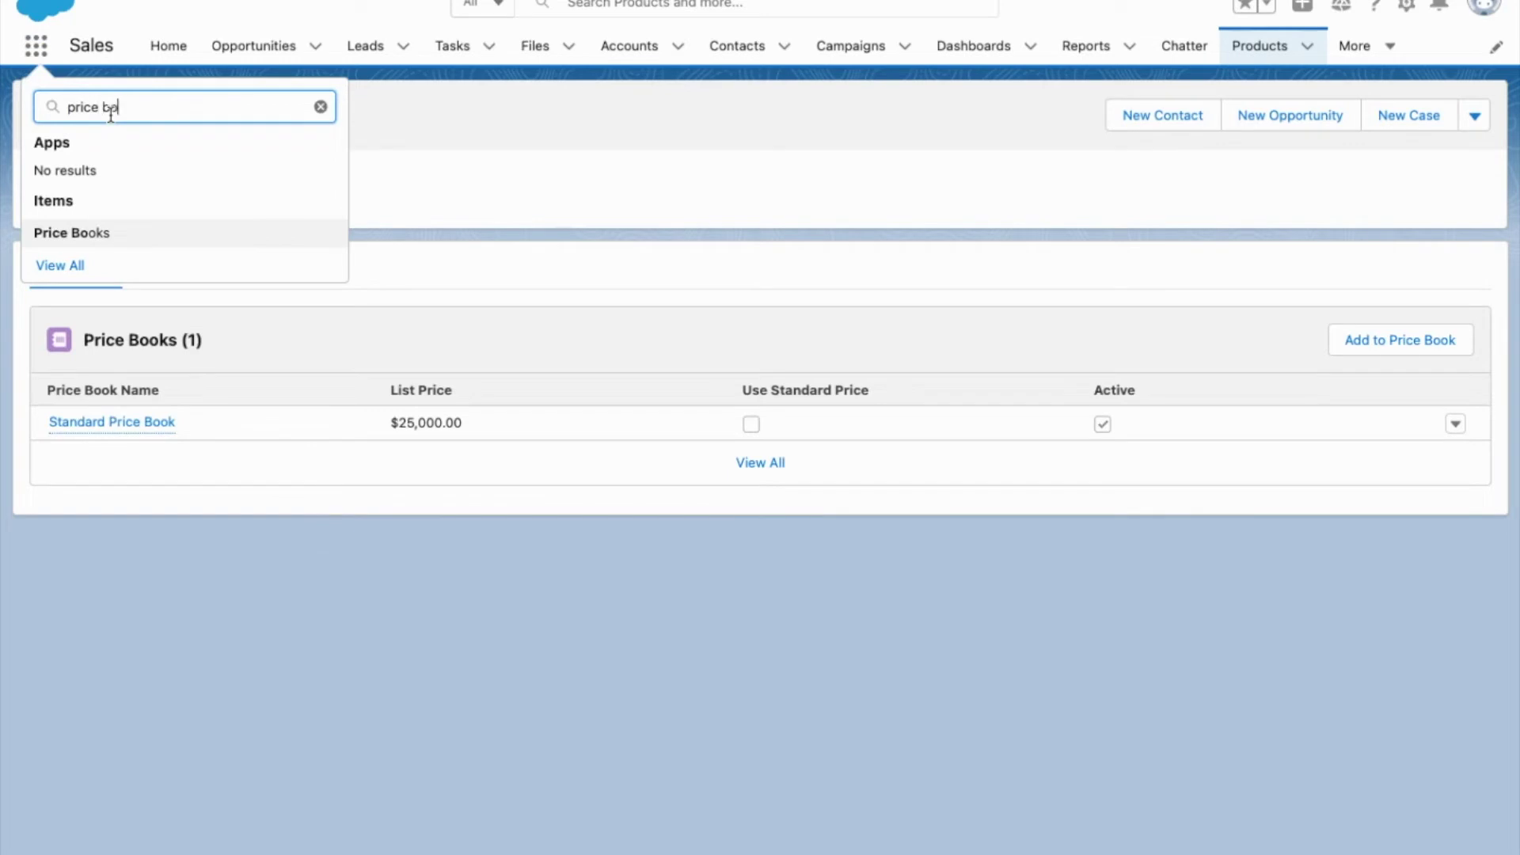
type("ok")
left_click(78, 236)
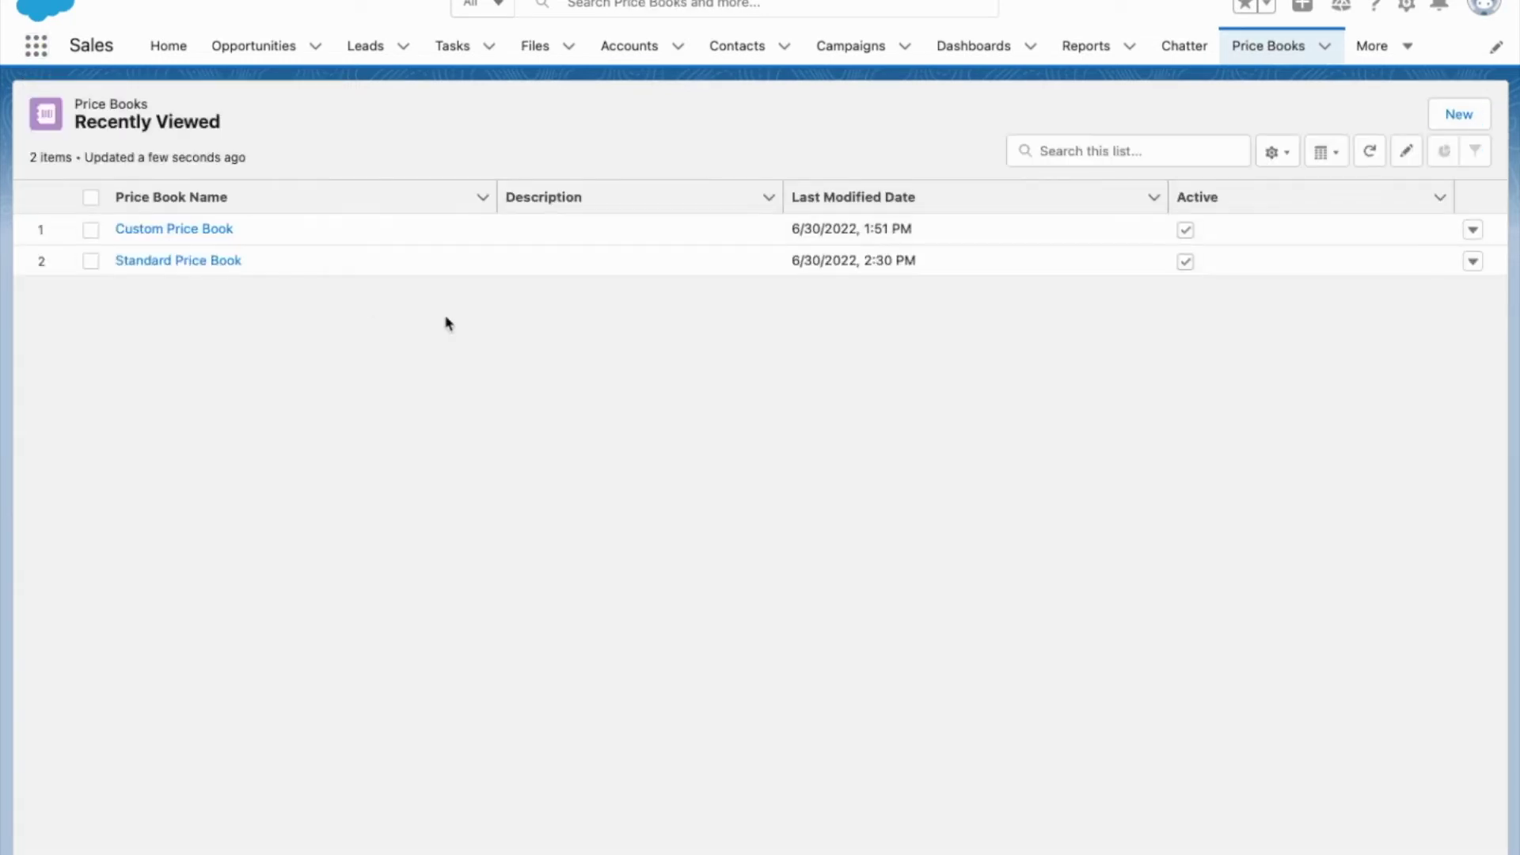
Create and save an active price book named Discounts, then view its related records.
left_click(1469, 116)
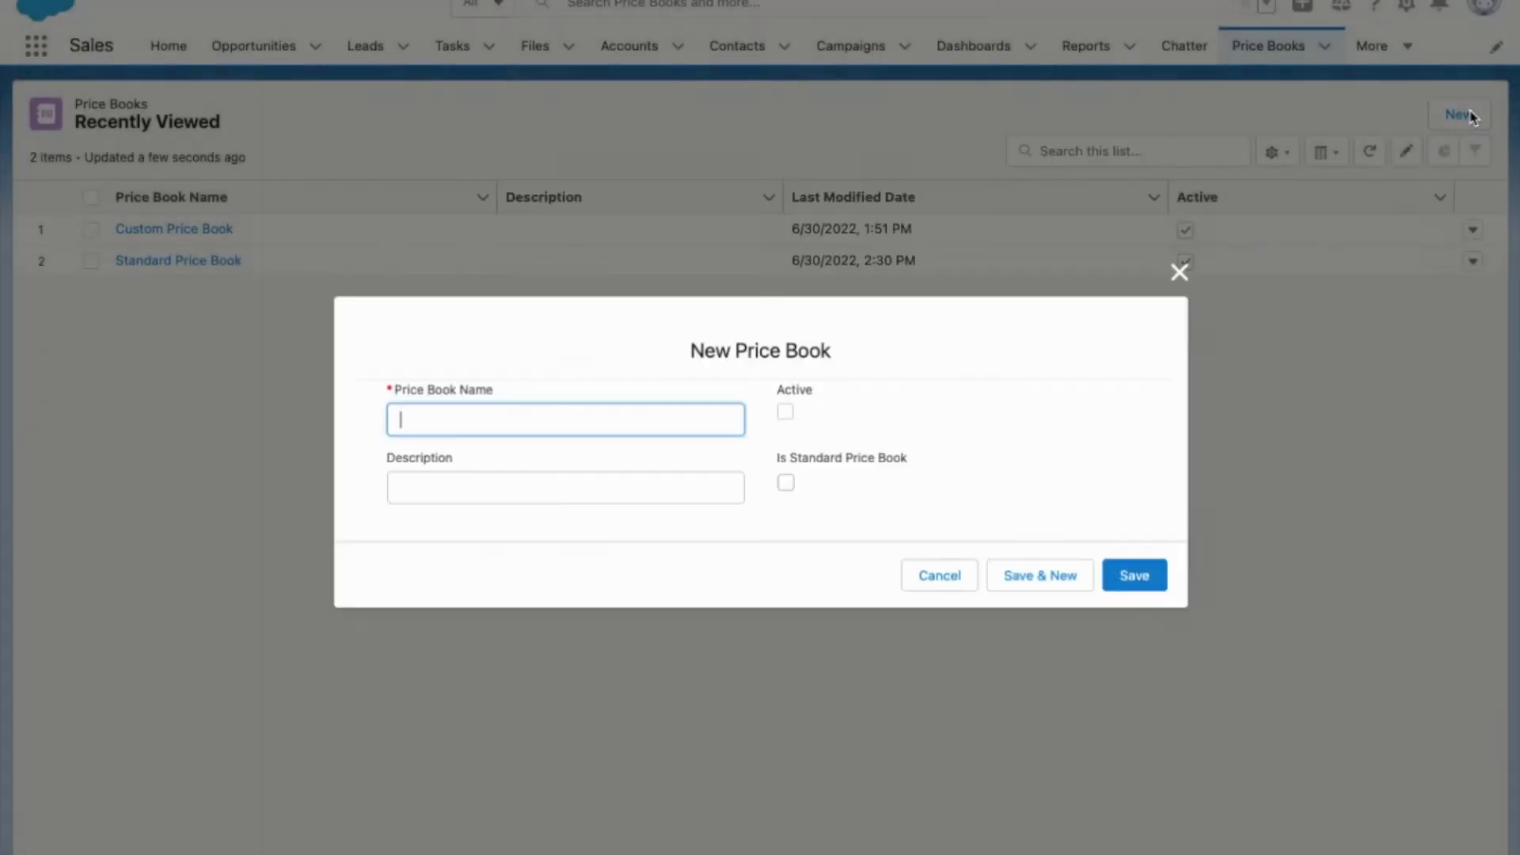
type("Discounts")
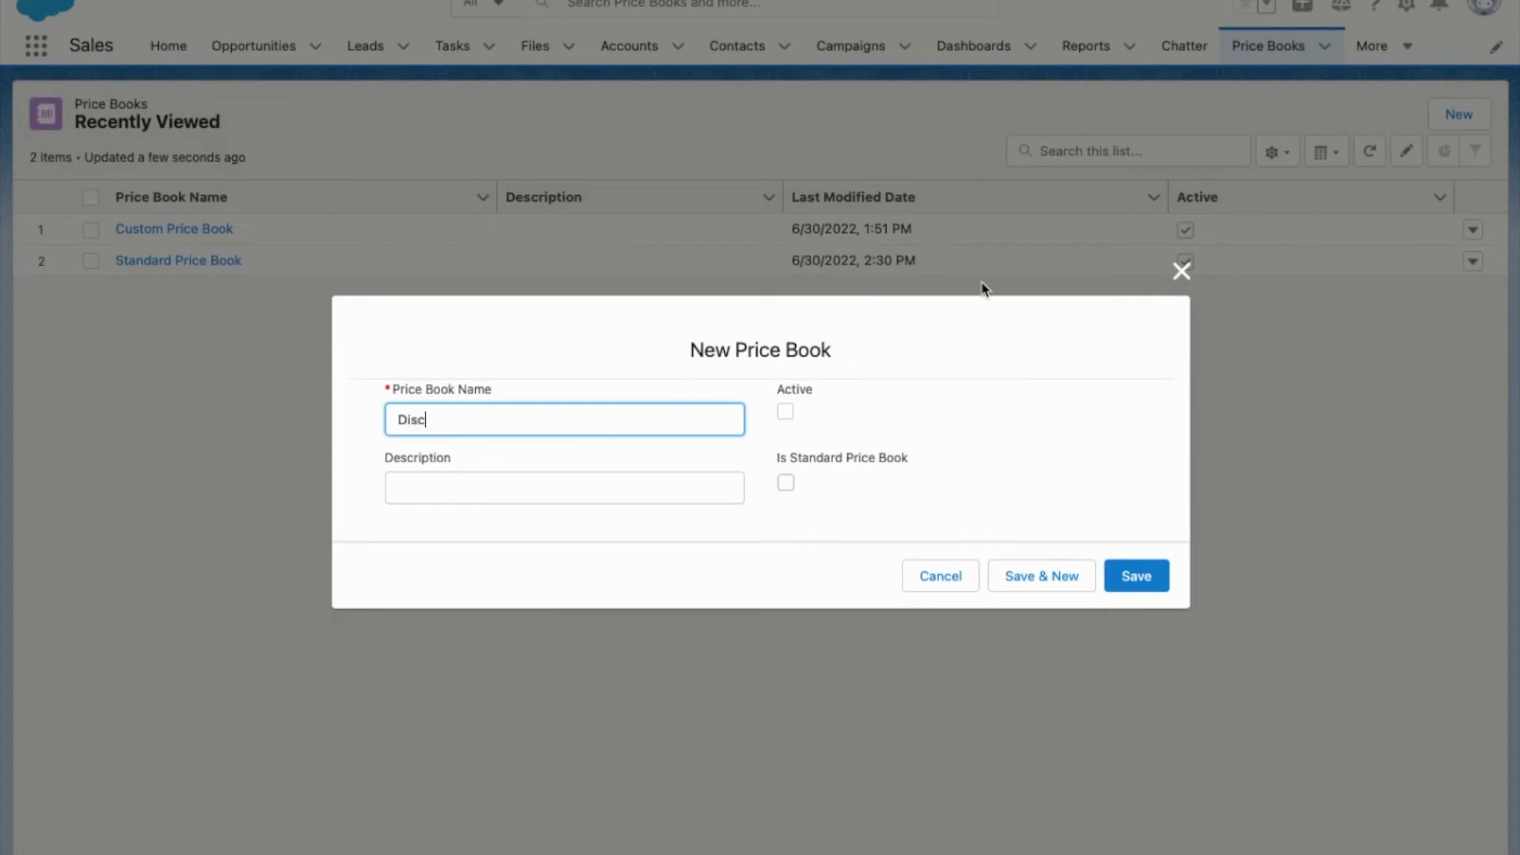
left_click(786, 413)
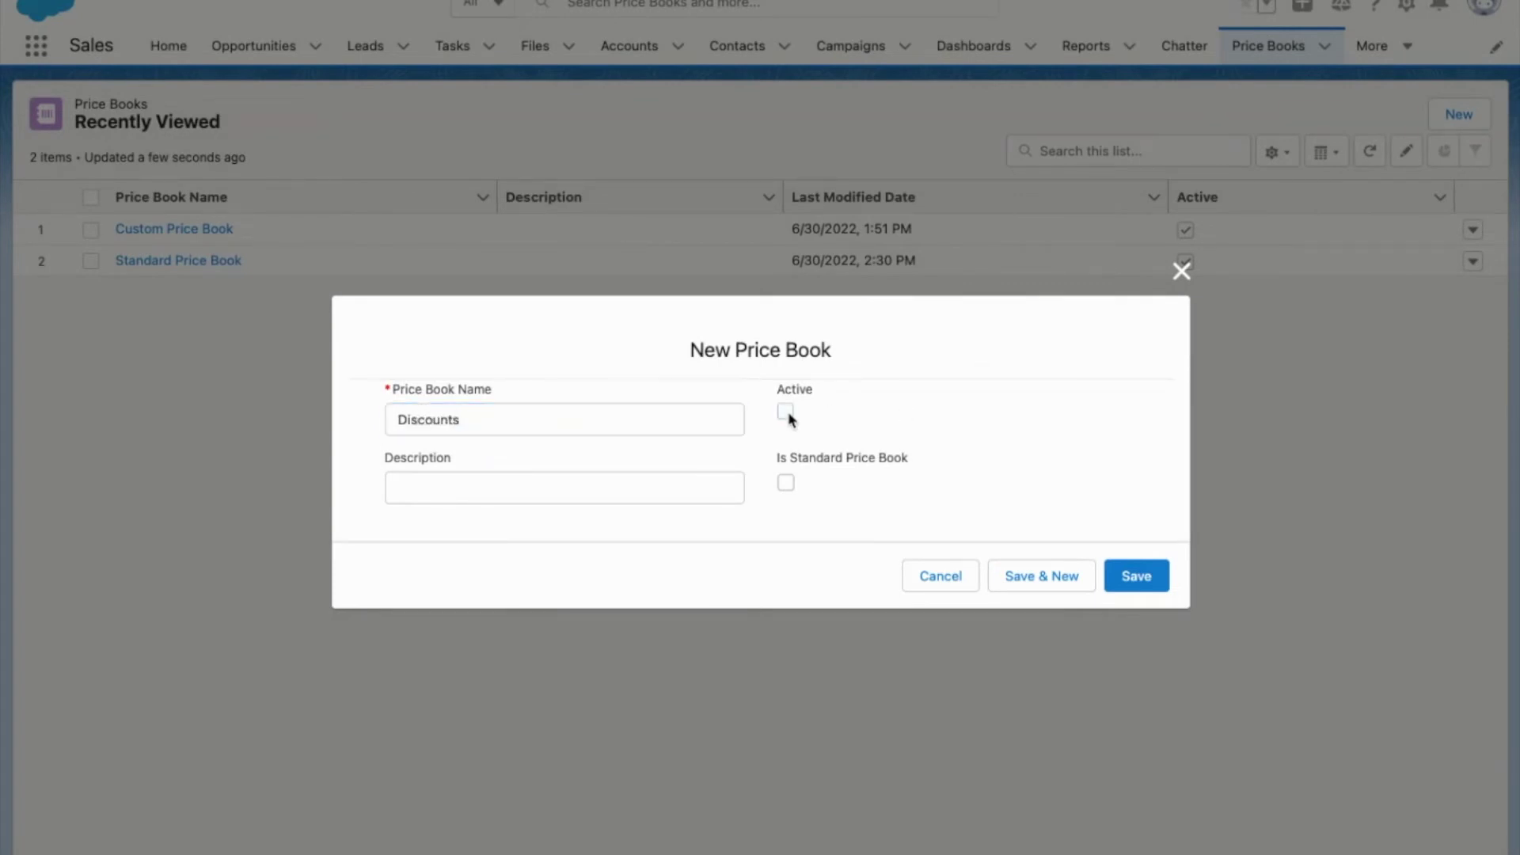
left_click(1140, 573)
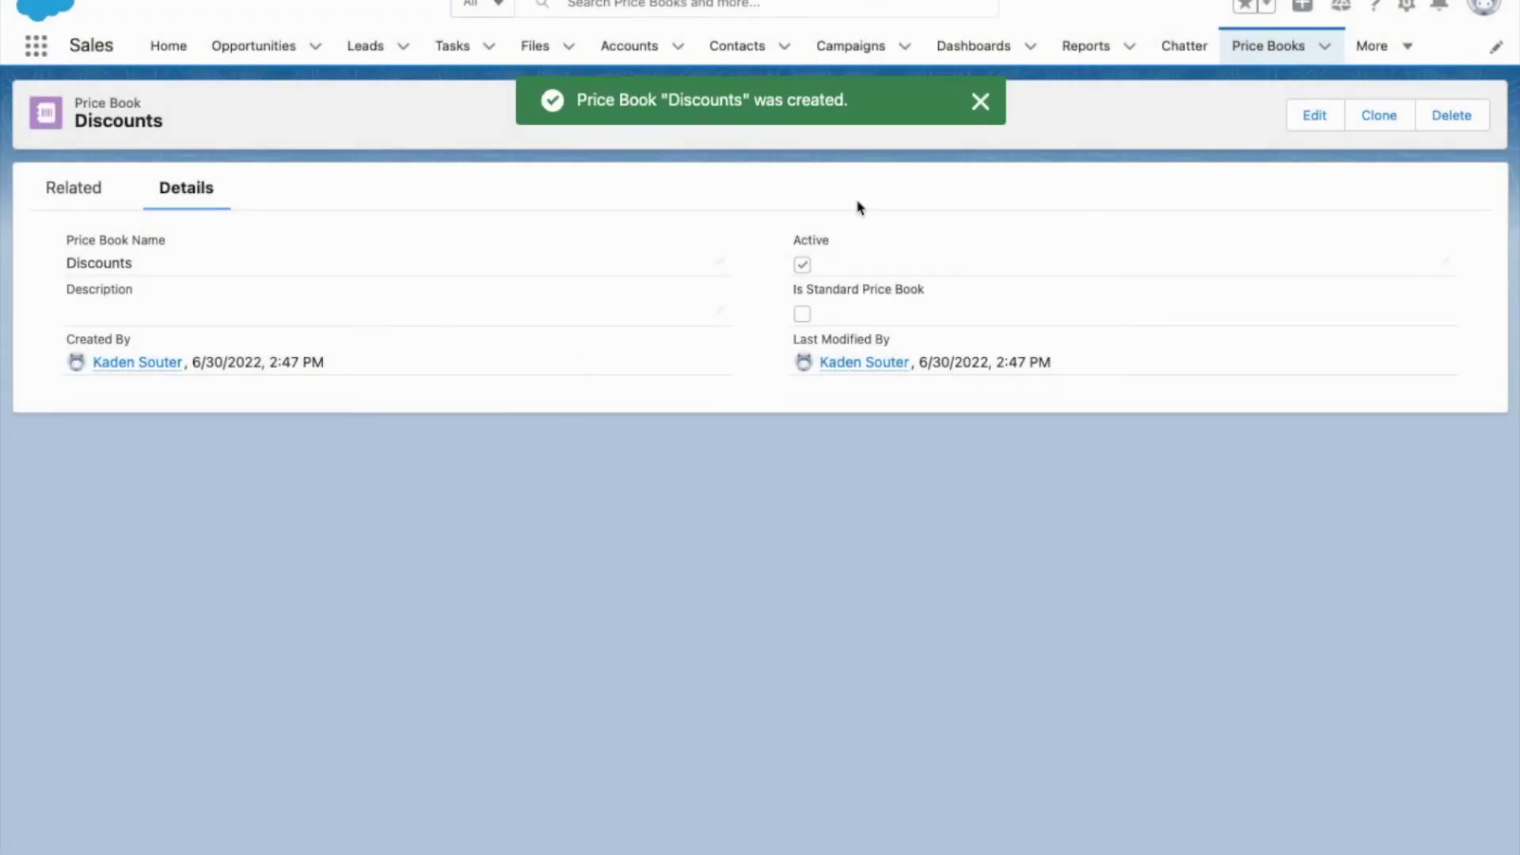
left_click(95, 198)
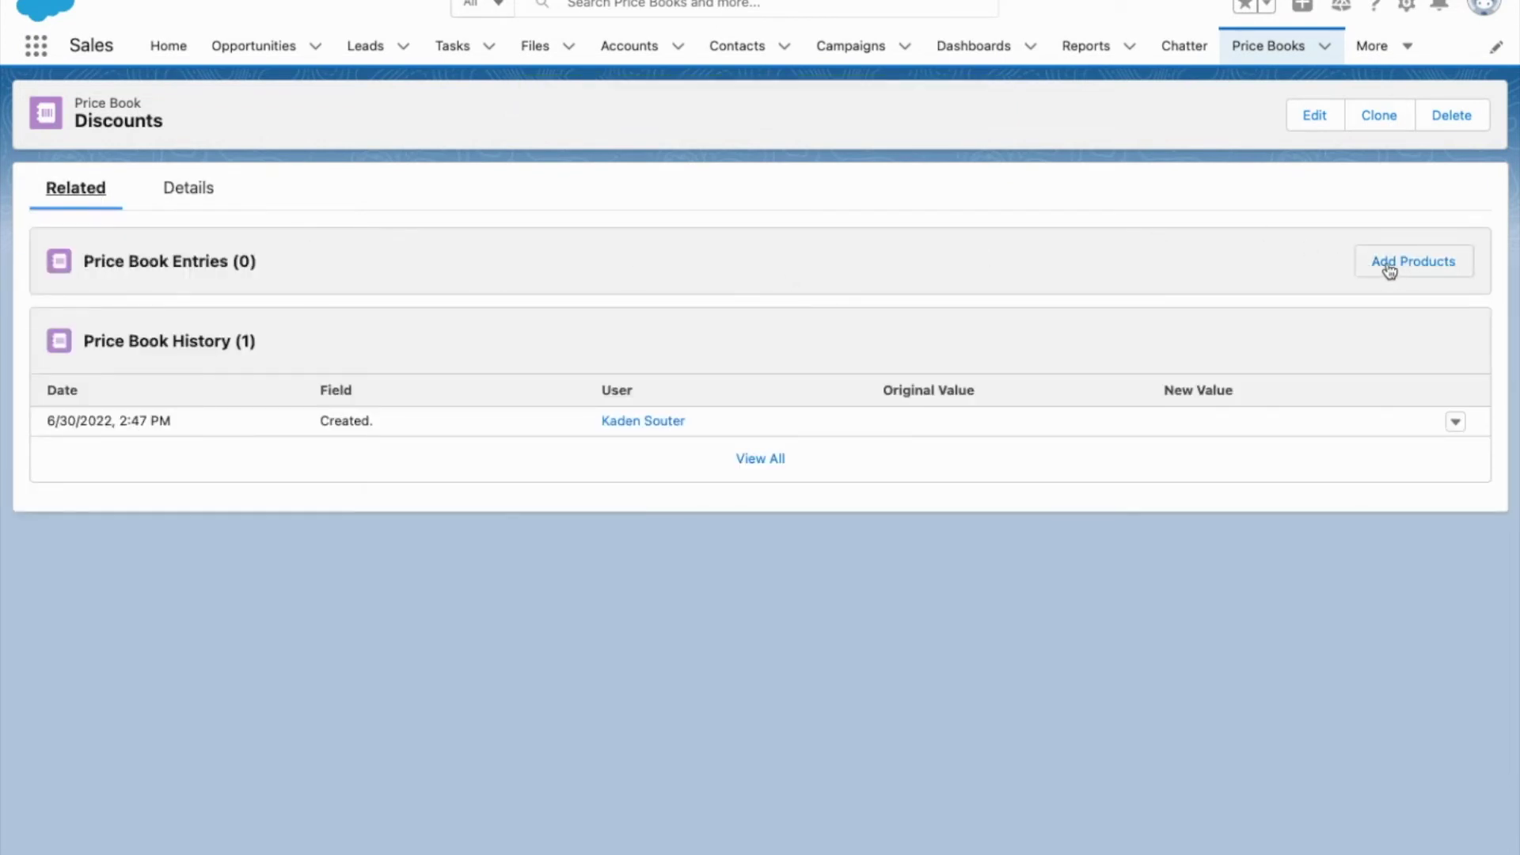
Reopen the Solar product via the Products list and begin adding it to a price book from Related.
left_click(36, 47)
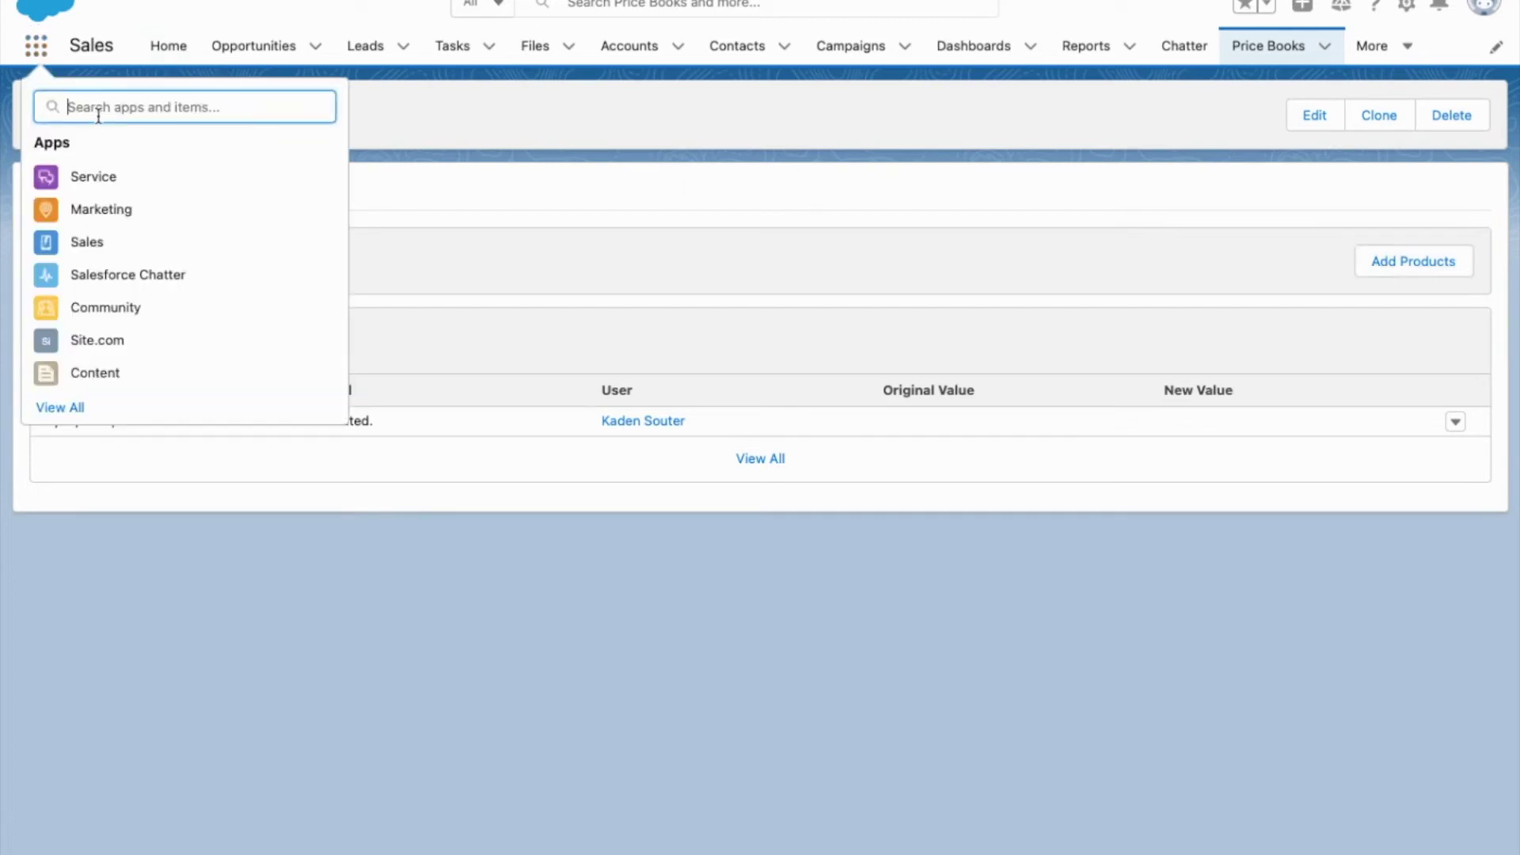
type("product")
left_click(80, 237)
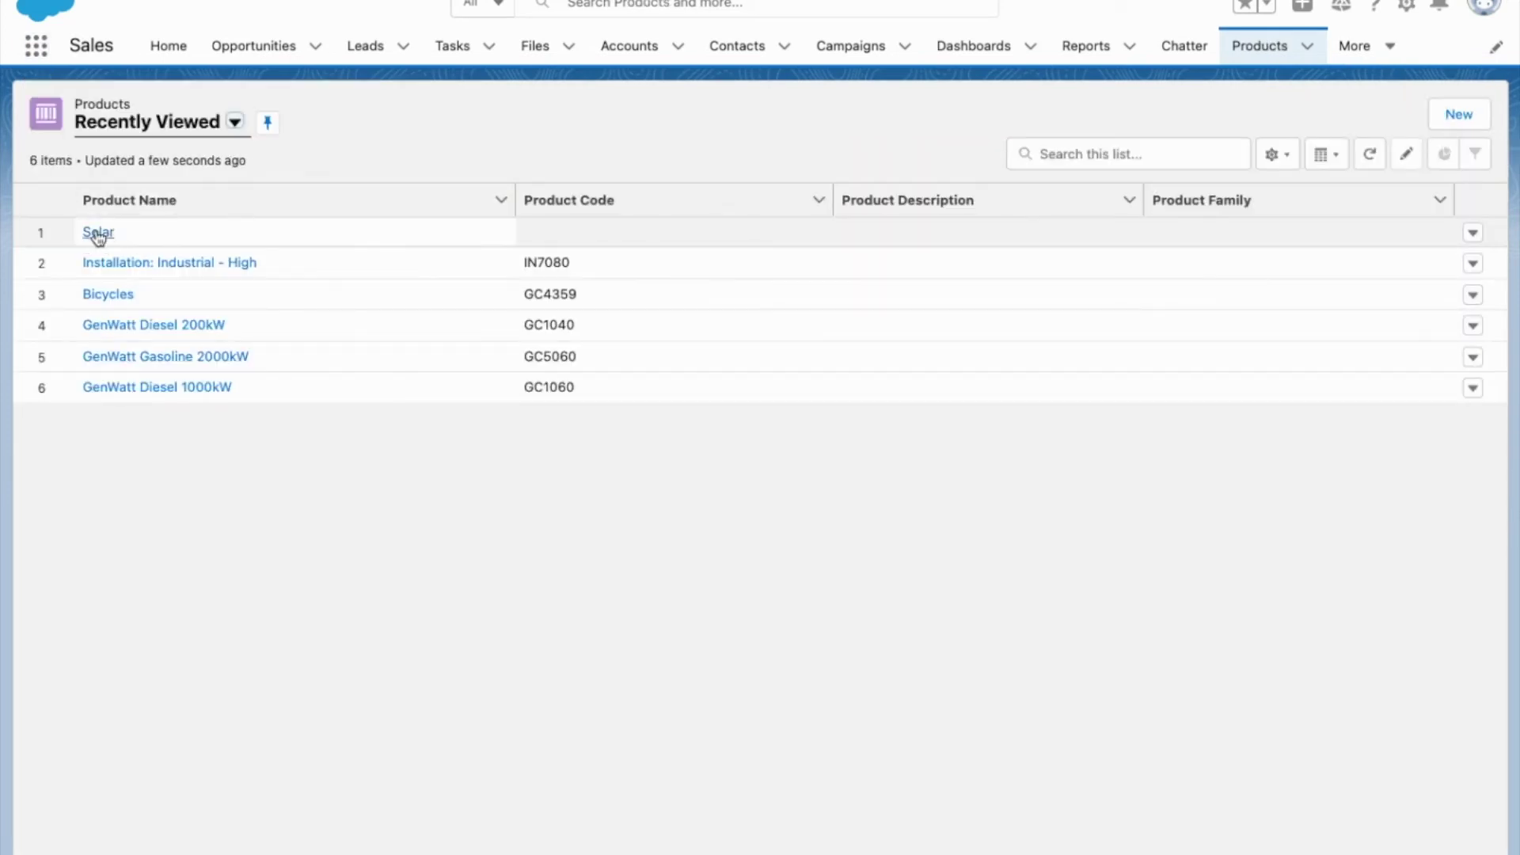
left_click(99, 233)
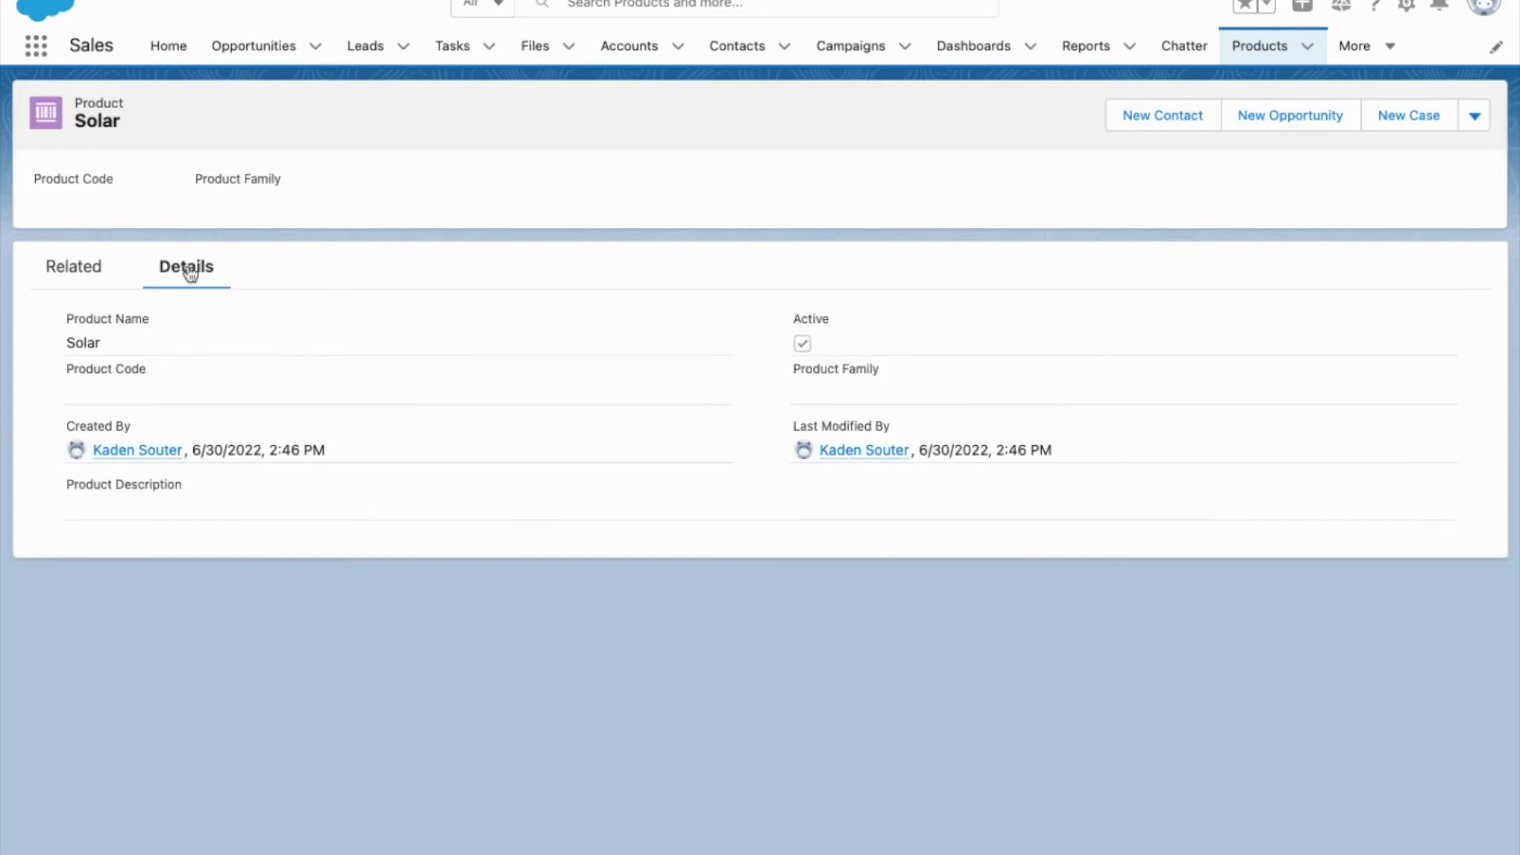
left_click(70, 269)
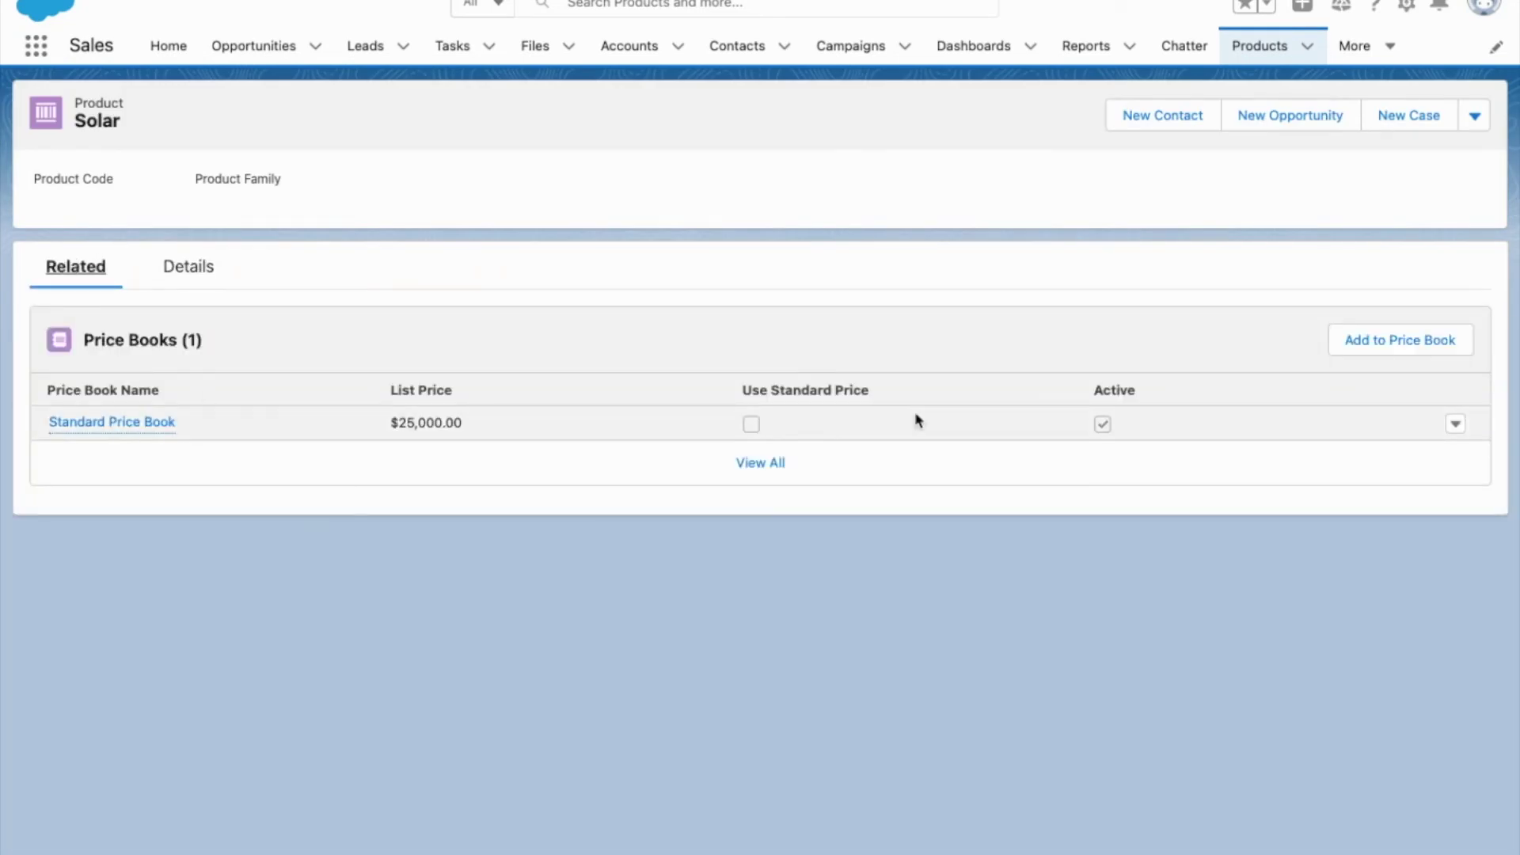
left_click(1378, 347)
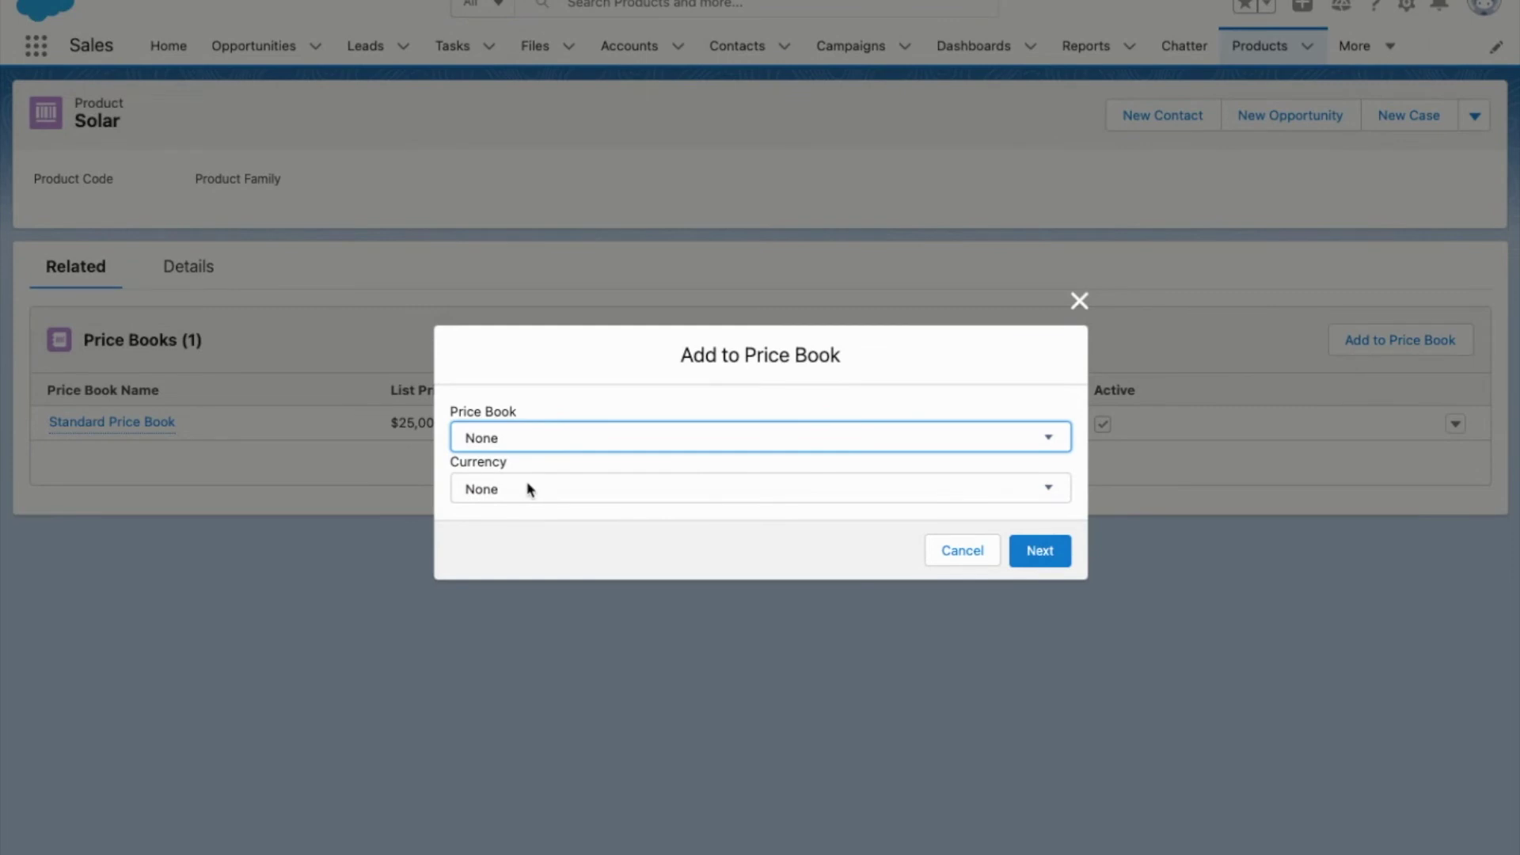
Choose the Discounts price book with USD currency for Solar's new entry.
key("Down")
left_click(550, 491)
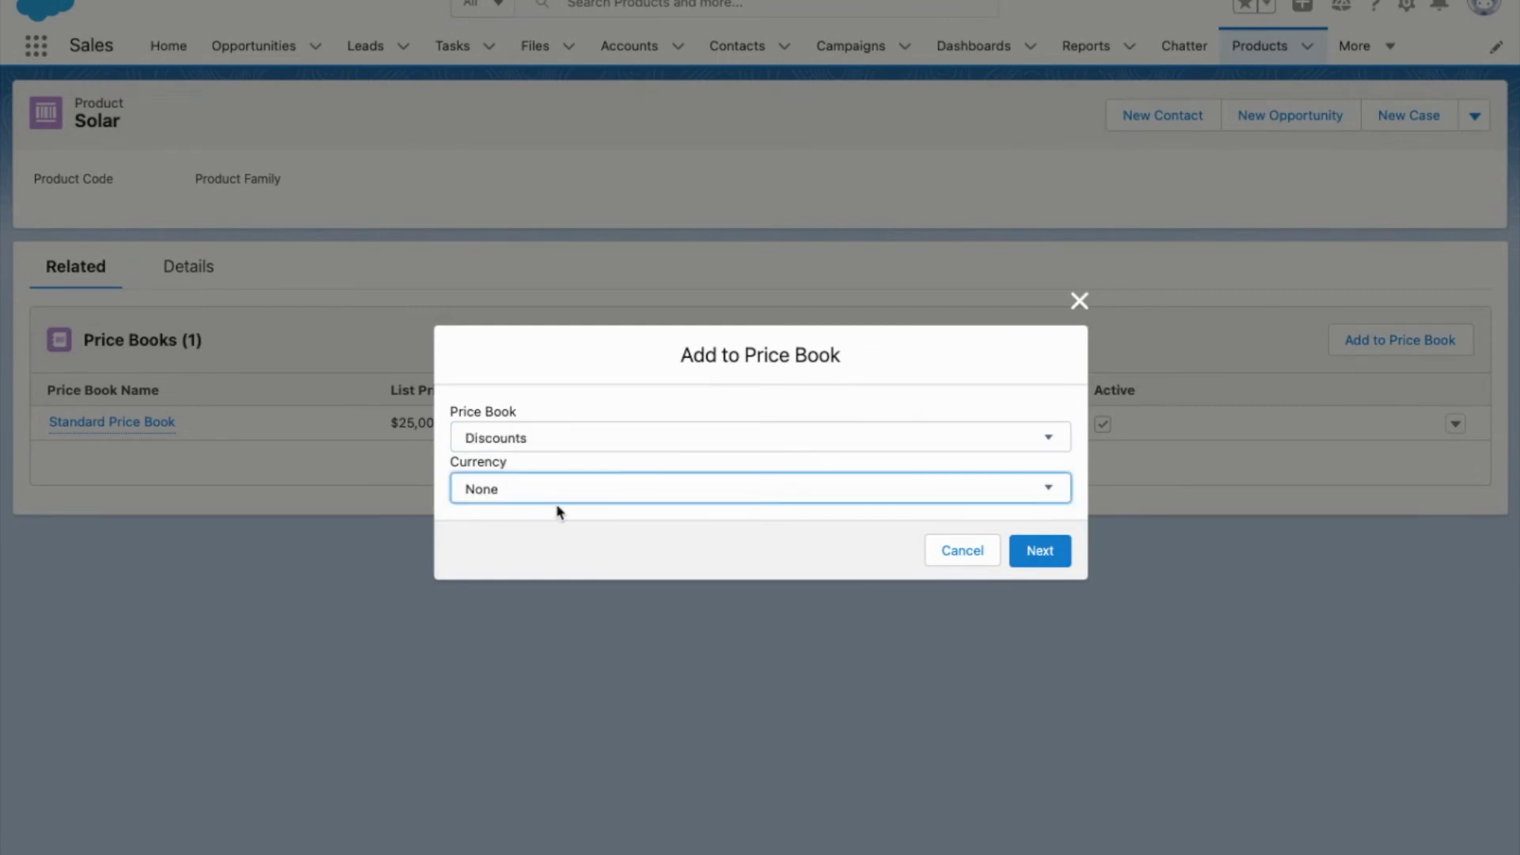
left_click(557, 509)
left_click(1040, 552)
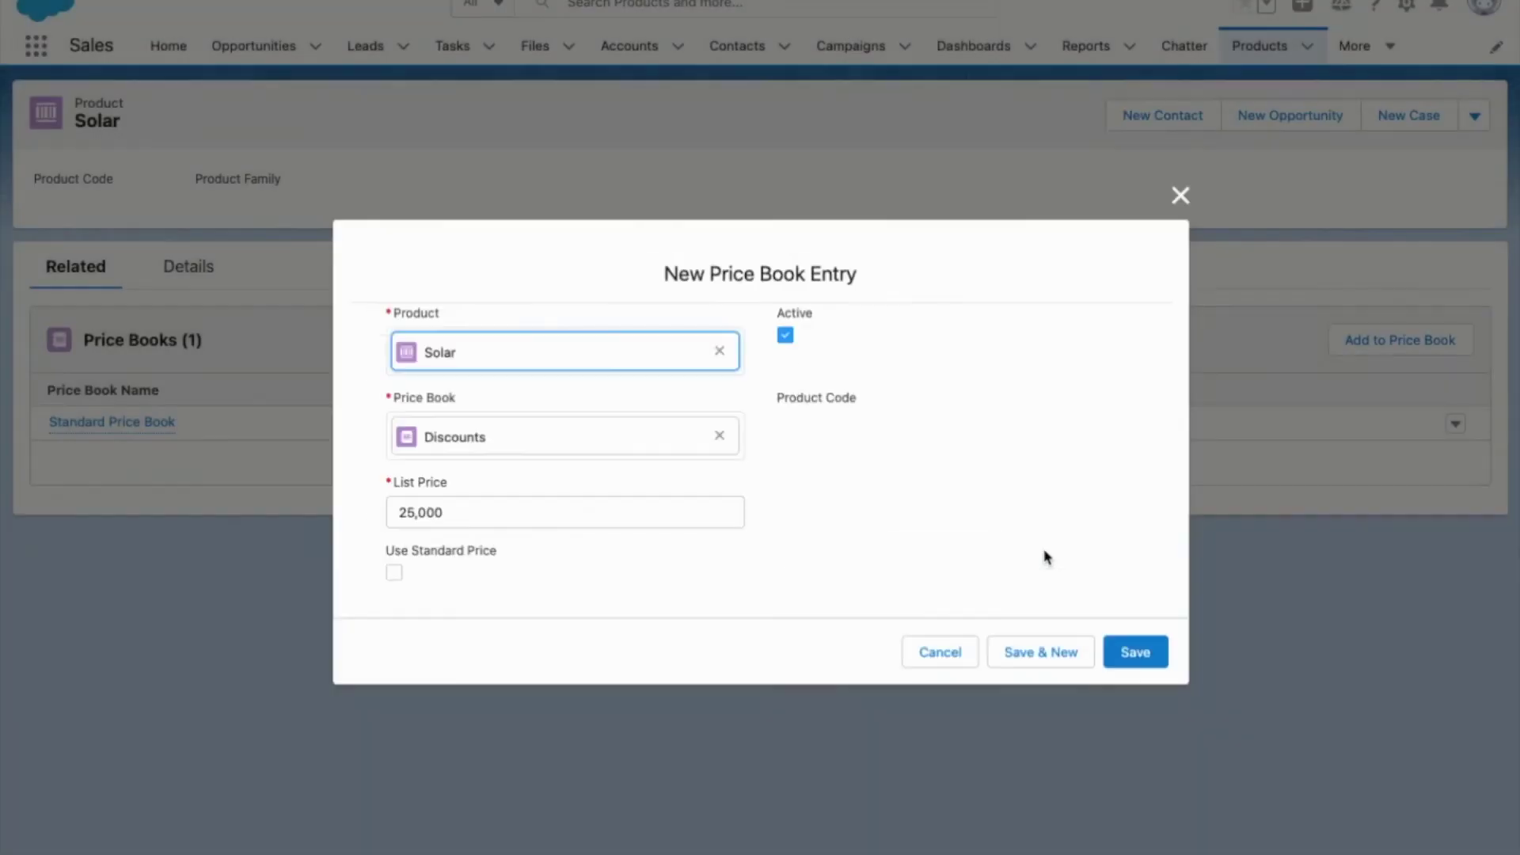
Set the Discounts entry's list price to 15,000 and save it.
left_click(437, 510)
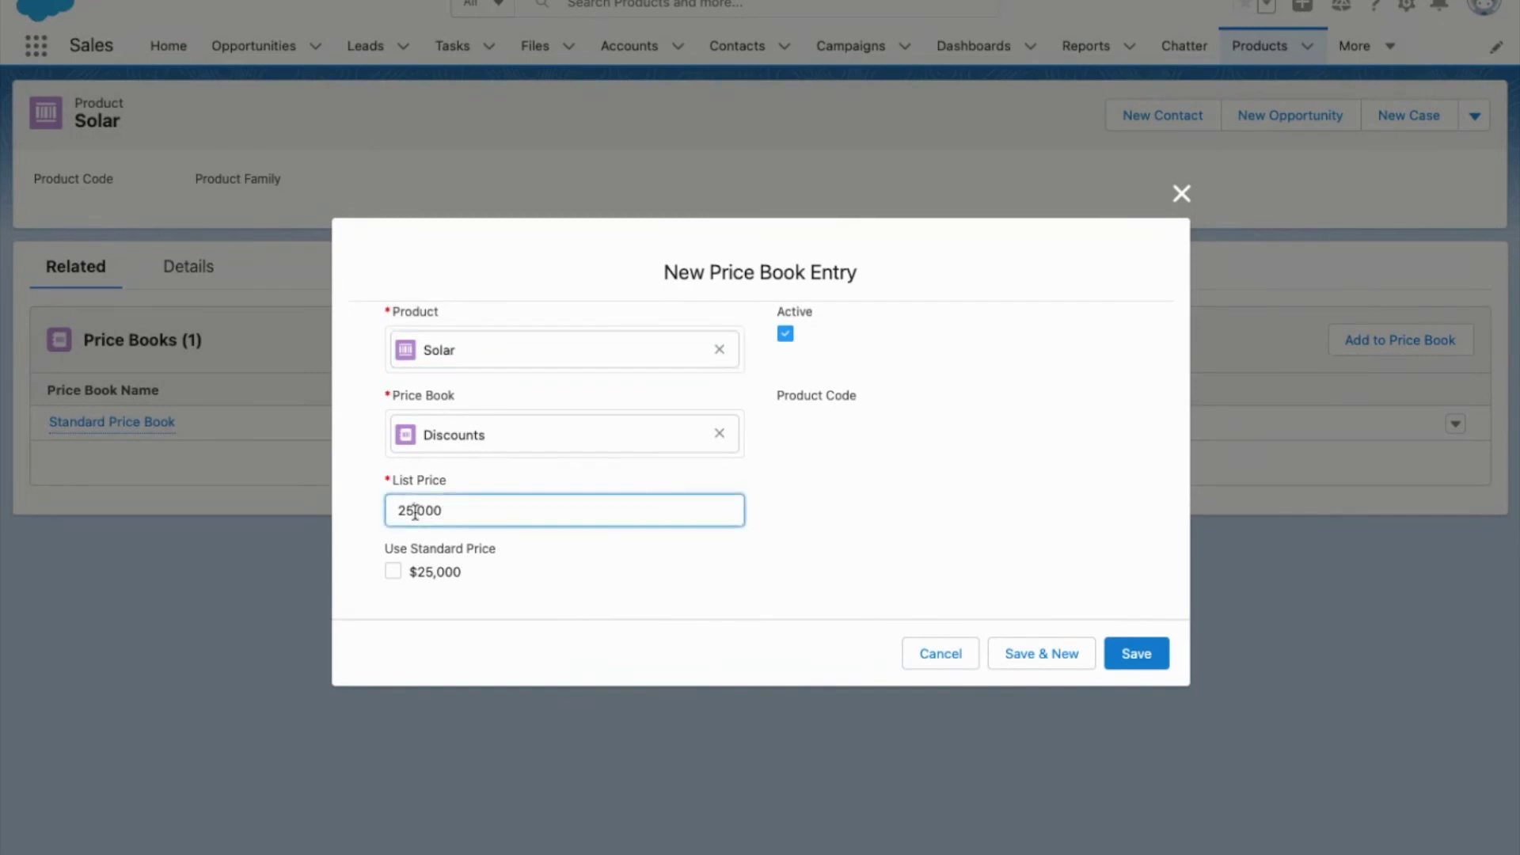
key("BackSpace")
key("BackSpace")
type("15")
left_click(1137, 652)
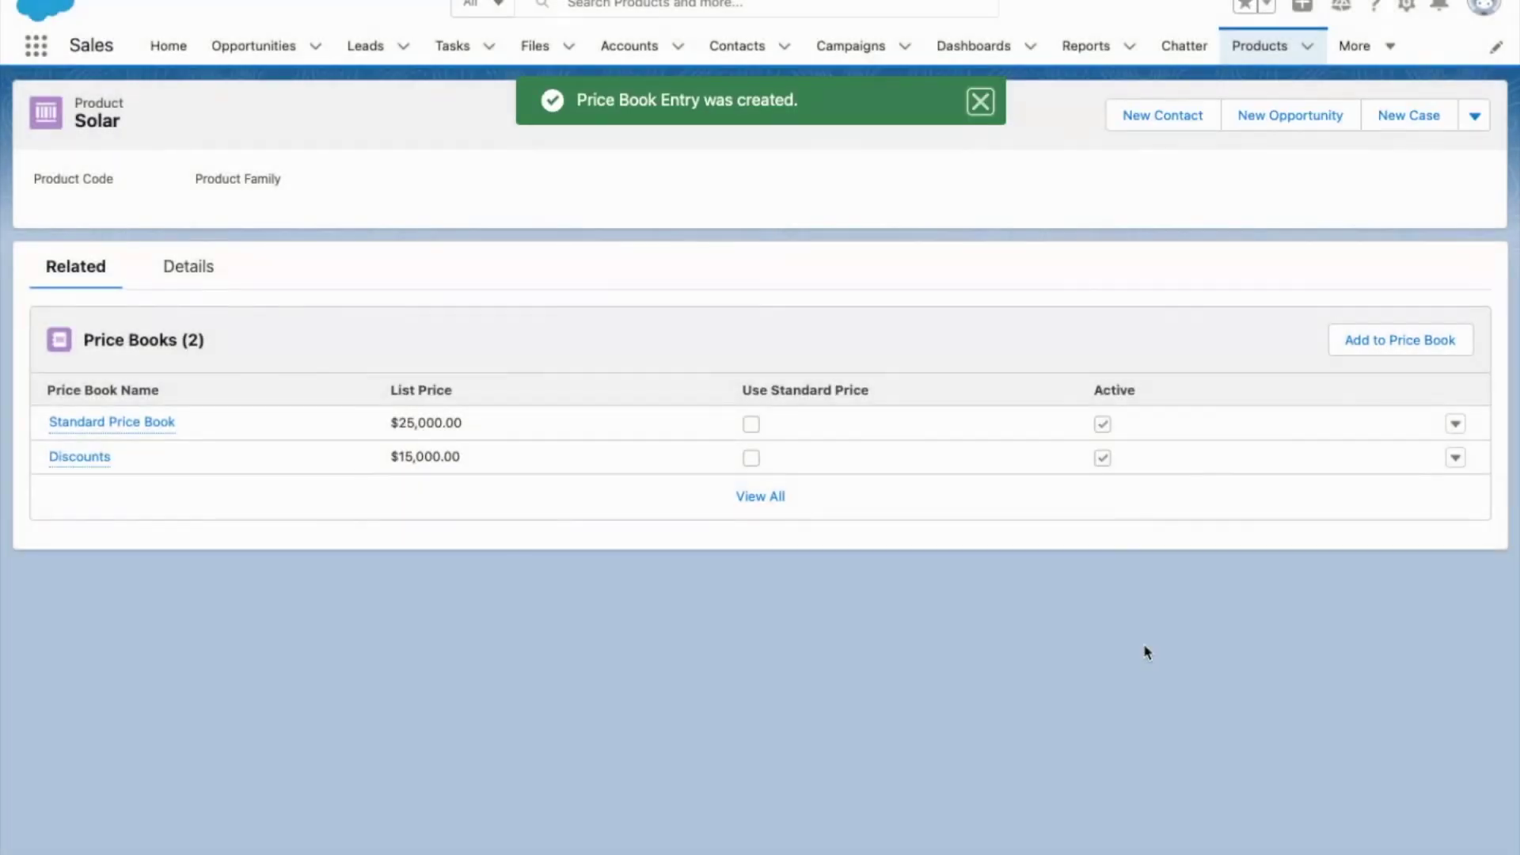